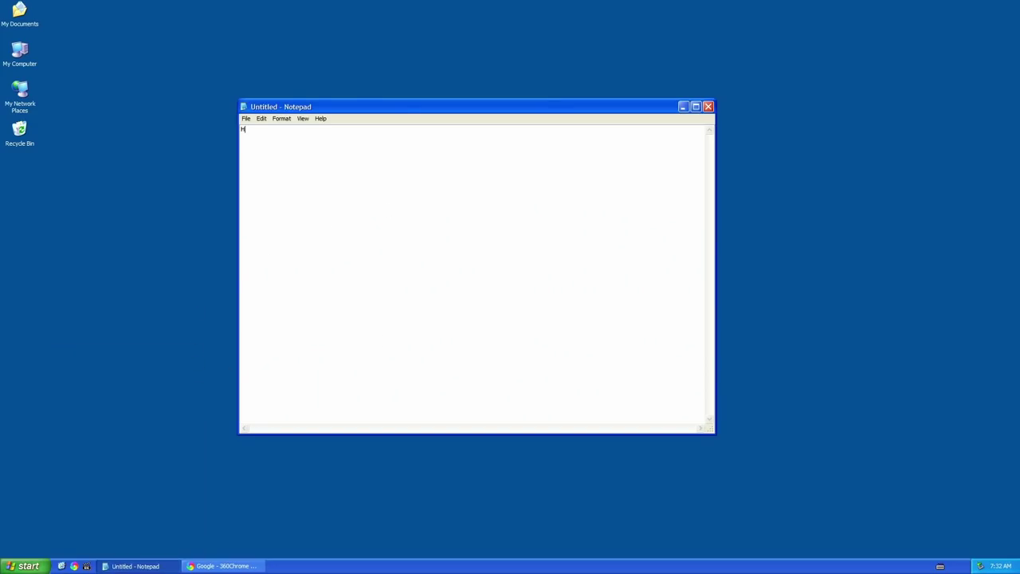
Type intro lines about installing Ubuntu 8 today, calling Linux a free OS needing no cracking
{"action": "type", "text": "Hi gu"}
{"action": "type", "text": "ys what's up "}
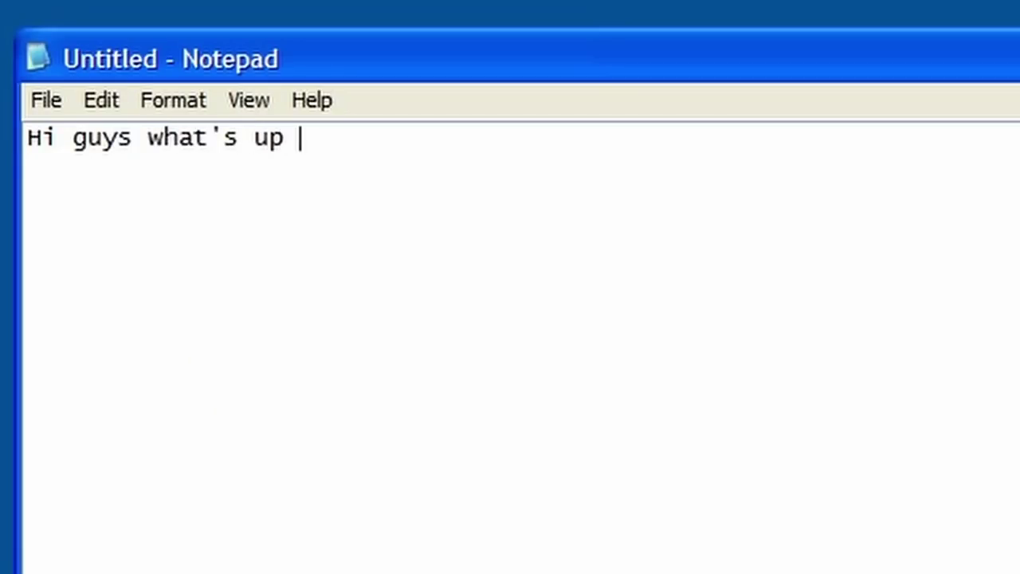
{"action": "type", "text": "it's me DNESN"}
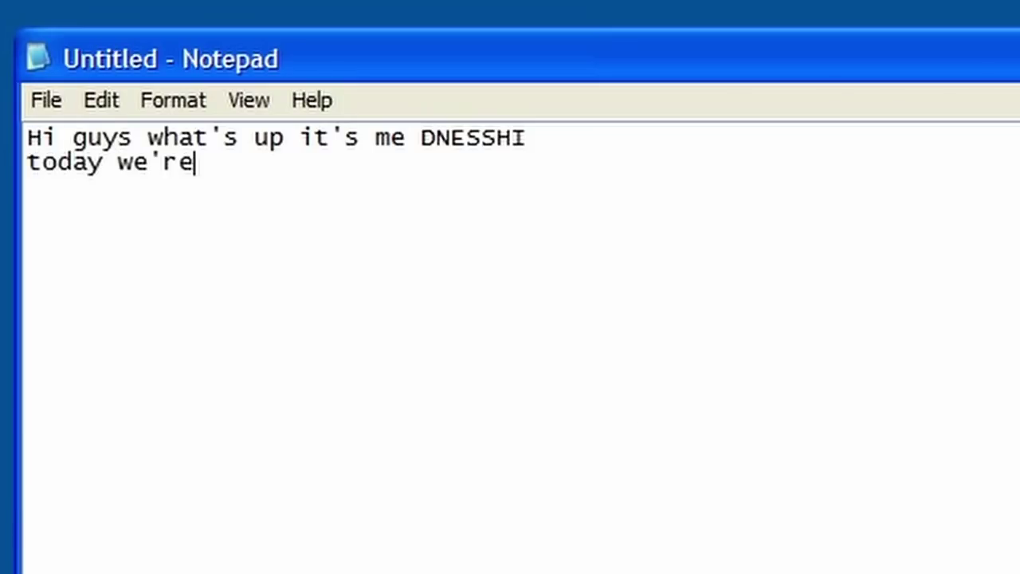
{"action": "type", "text": "nna be installing Ub"}
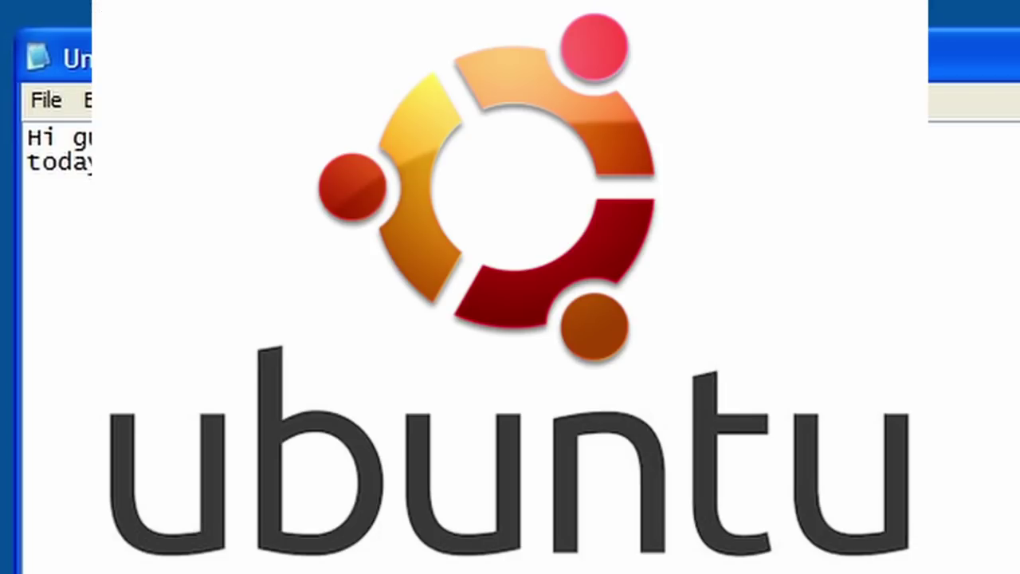
{"action": "type", "text": "nutu 8!!!!!!"}
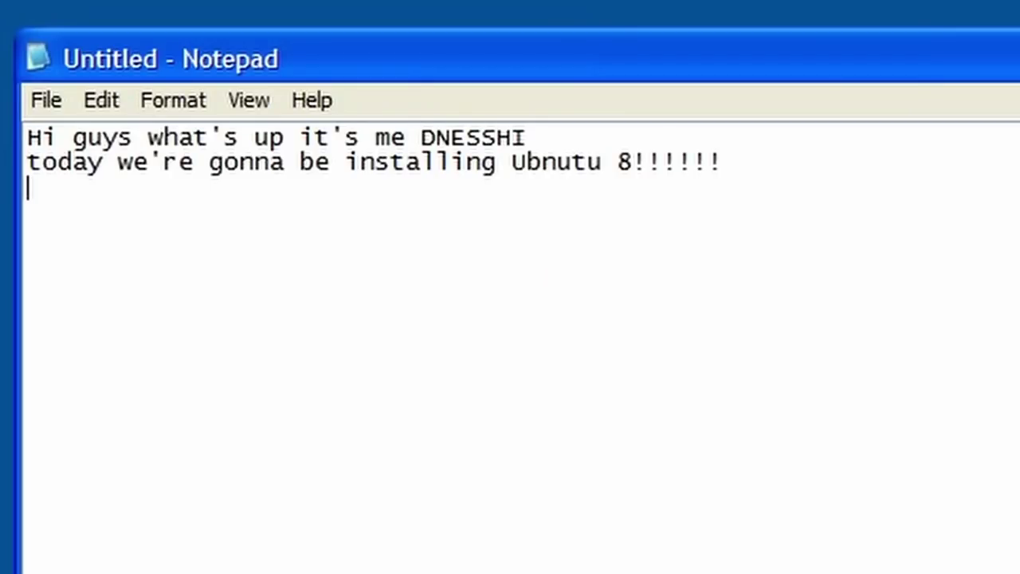
{"action": "type", "text": "Linux "}
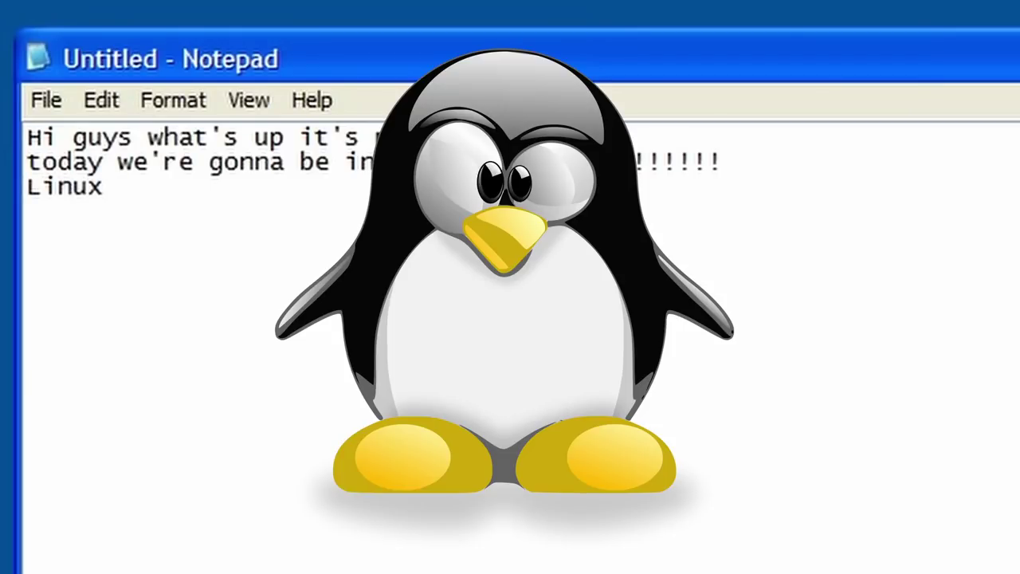
{"action": "type", "text": "to da"}
{"action": "key", "text": "BackSpace"}
{"action": "type", "text": "y we wi"}
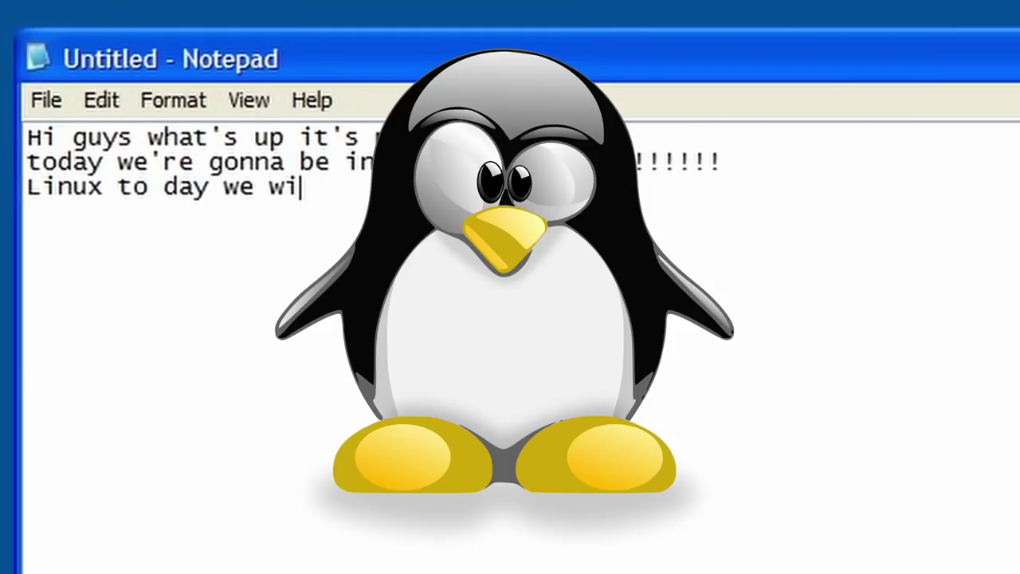
{"action": "type", "text": "ll in"}
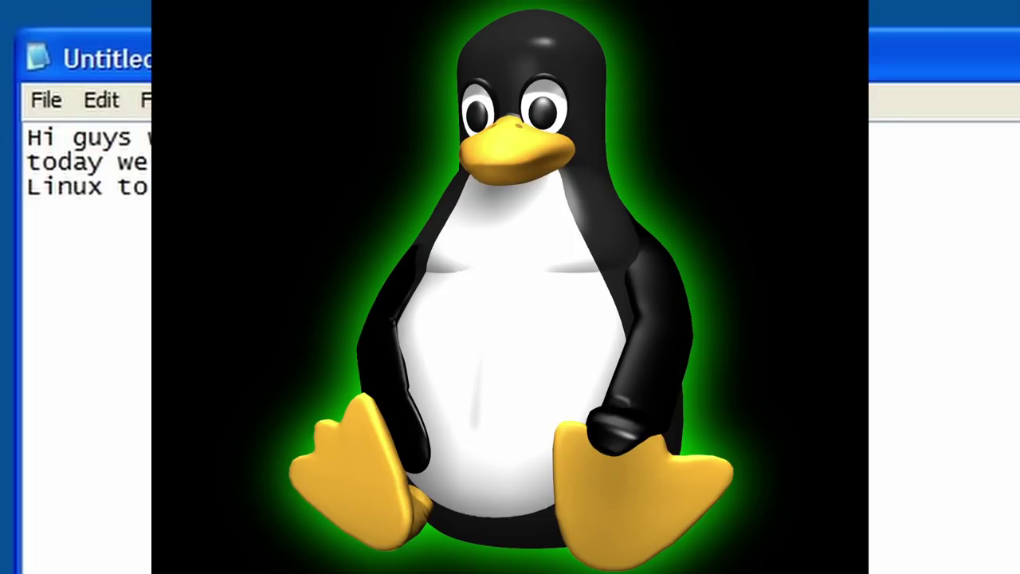
{"action": "type", "text": "its;"}
{"action": "key", "text": "BackSpace"}
{"action": "type", "text": "a "}
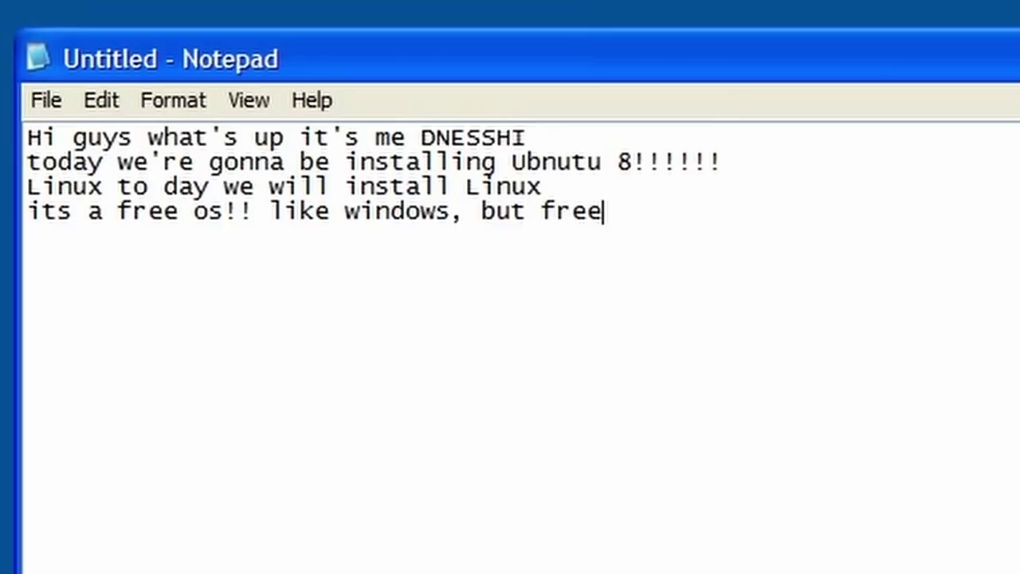
{"action": "type", "text": "so you don't have to "}
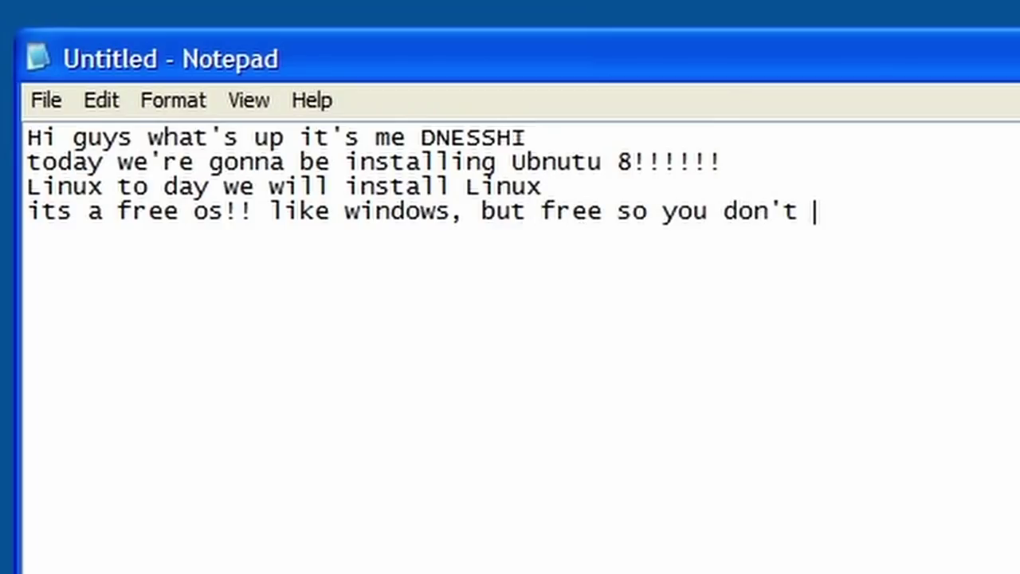
{"action": "type", "text": "crack"}
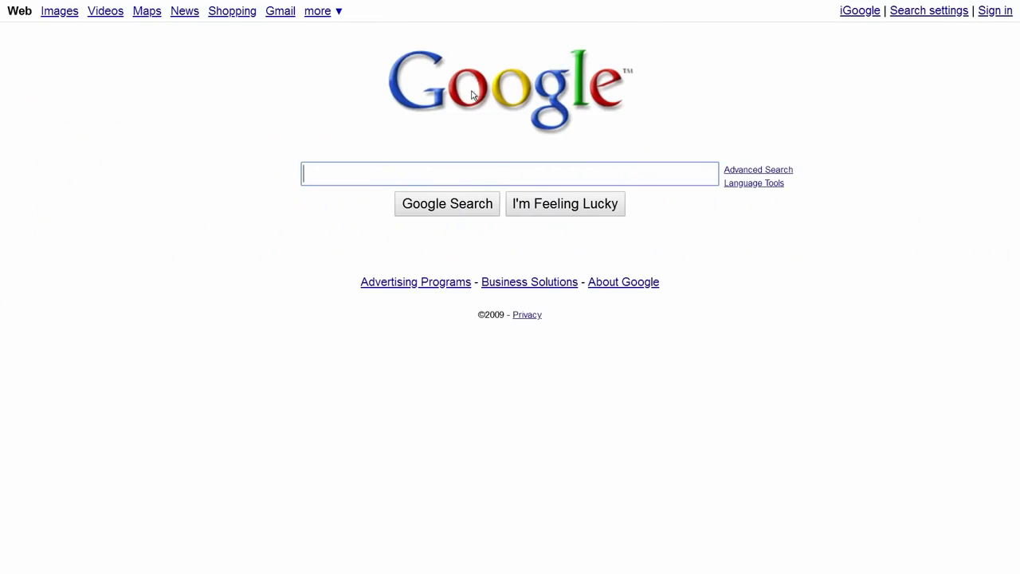
Search the web for 'ubuntu latest version 8'
{"action": "left_click", "coordinate": [507, 163]}
{"action": "type", "text": "u"}
{"action": "type", "text": "buntu latest versi"}
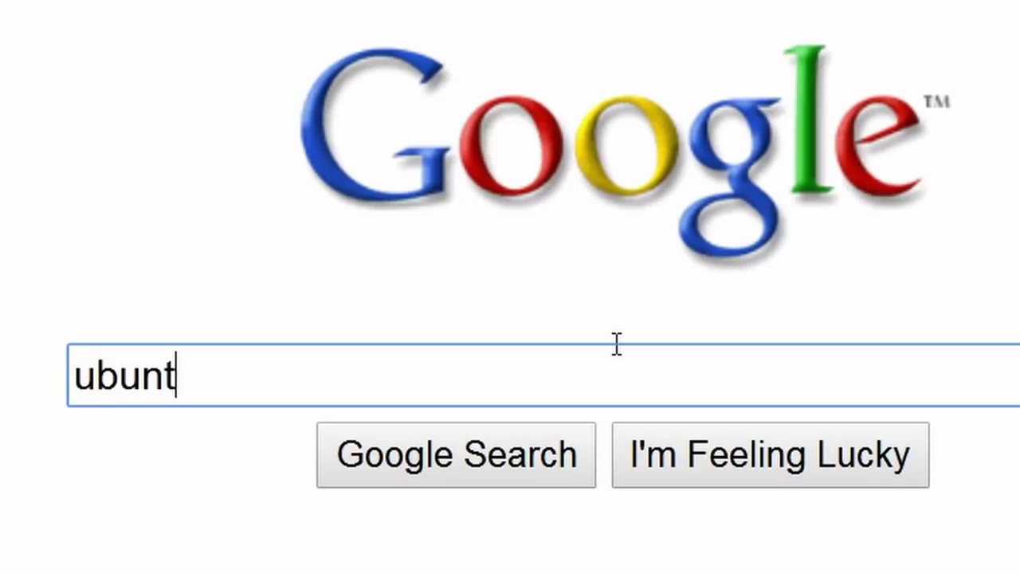
{"action": "type", "text": "on 8"}
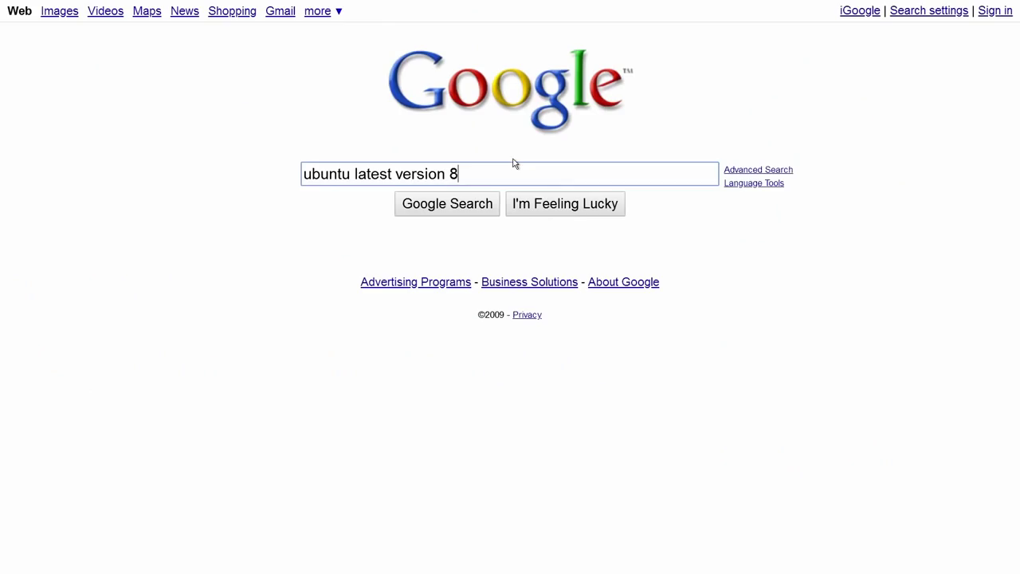
{"action": "key", "text": "Return"}
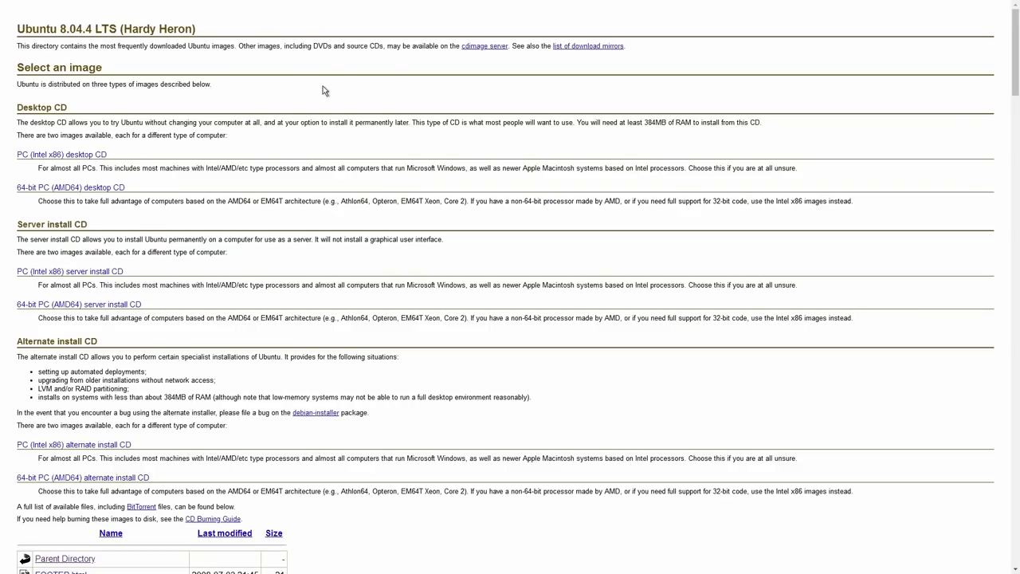
Start downloading ubuntu-8.04-alternate-i386.iso from the old-releases Hardy file list
{"action": "left_click_drag", "start_coordinate": [18, 29], "coordinate": [177, 28]}
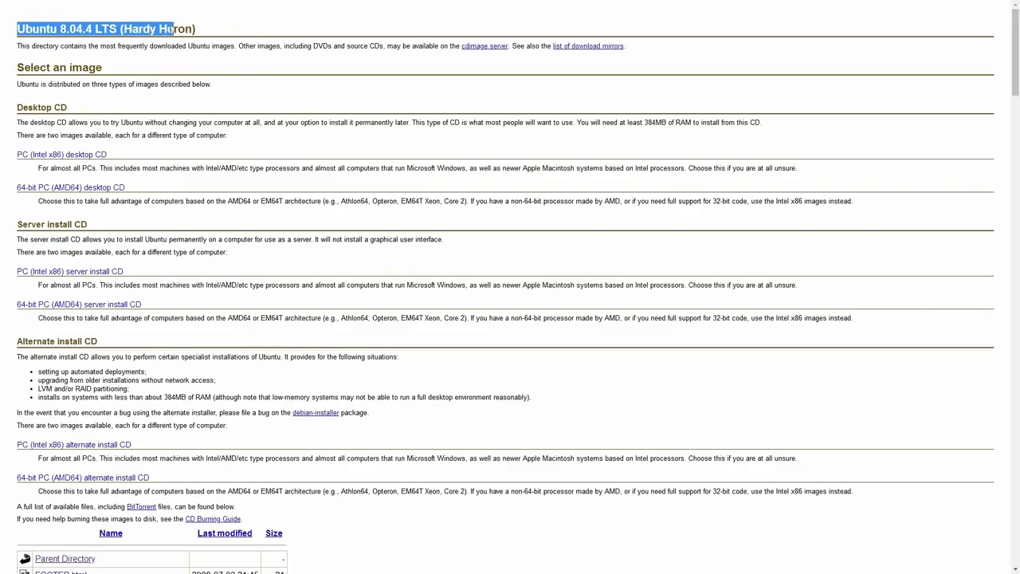
{"action": "left_click", "coordinate": [177, 29]}
{"action": "scroll", "coordinate": [245, 108], "scroll_direction": "down", "scroll_amount": 3}
{"action": "scroll", "coordinate": [245, 107], "scroll_direction": "down", "scroll_amount": 5}
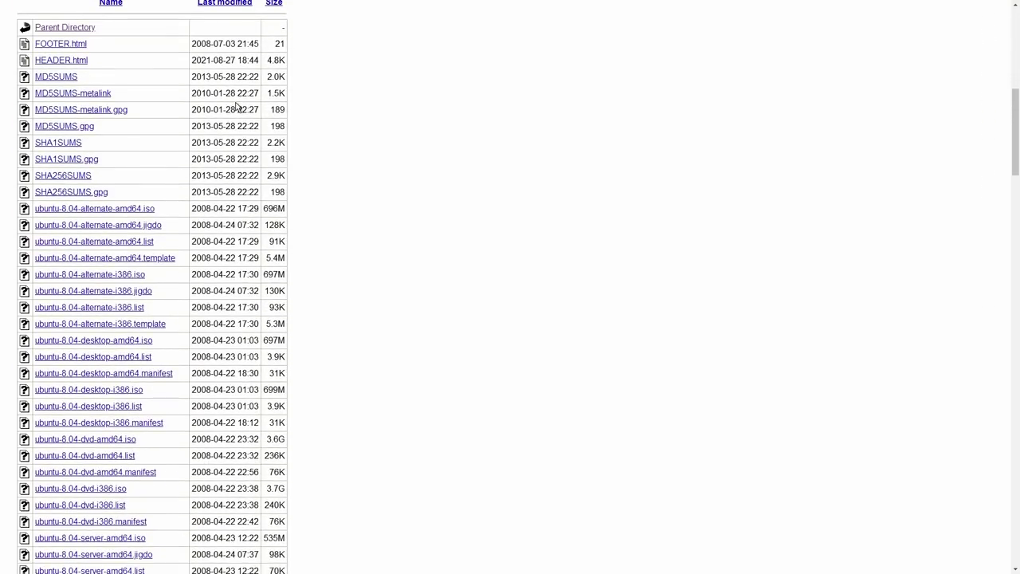
{"action": "scroll", "coordinate": [233, 118], "scroll_direction": "down", "scroll_amount": 1}
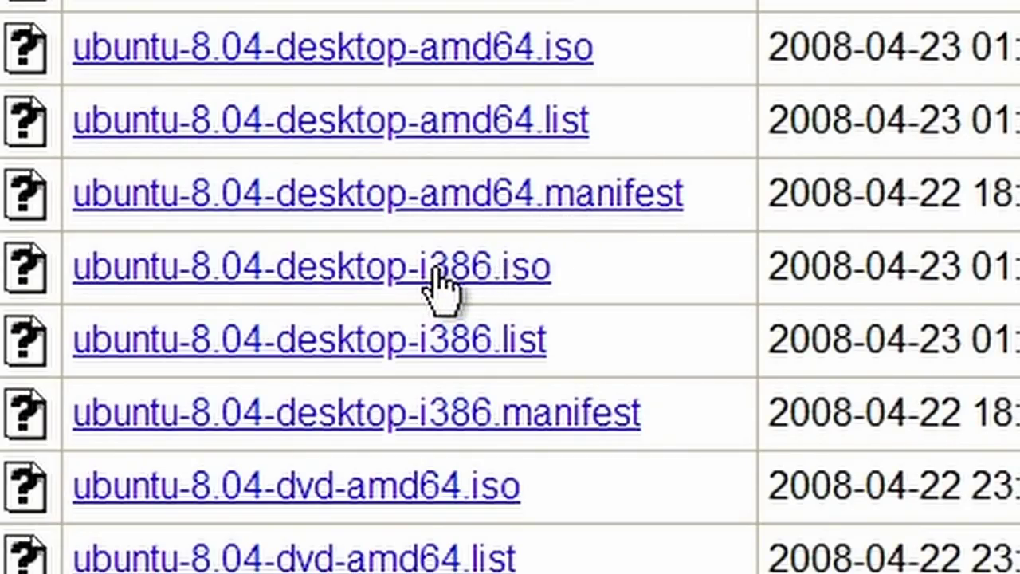
{"action": "left_click_drag", "start_coordinate": [436, 269], "coordinate": [485, 273]}
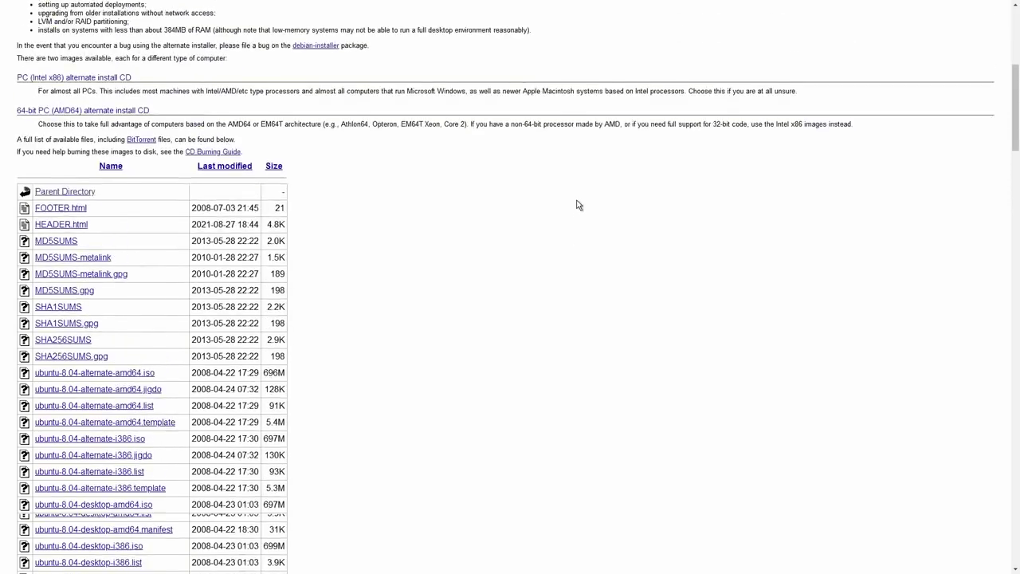
{"action": "scroll", "coordinate": [578, 199], "scroll_direction": "up", "scroll_amount": 5}
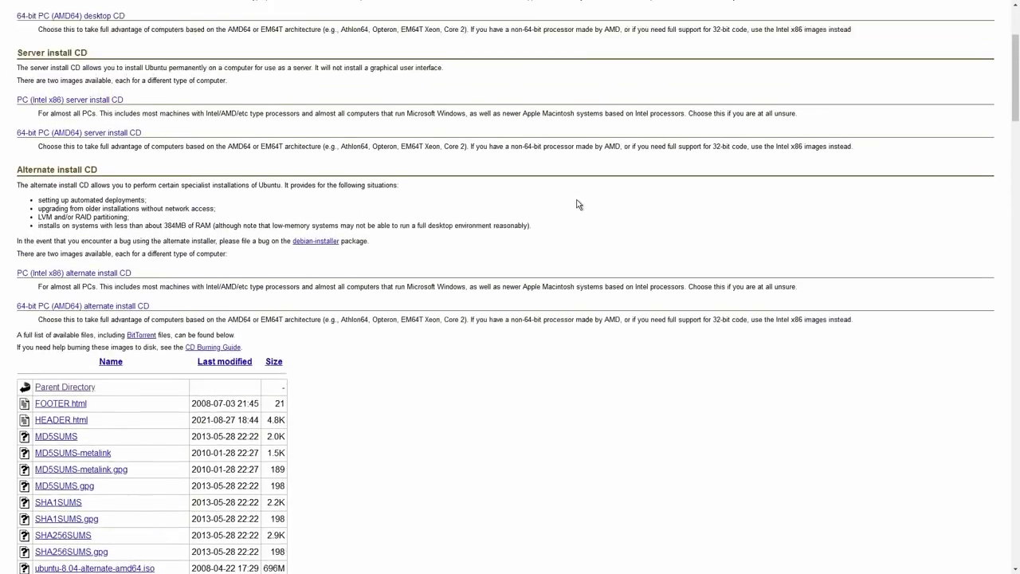
{"action": "scroll", "coordinate": [572, 191], "scroll_direction": "down", "scroll_amount": 10}
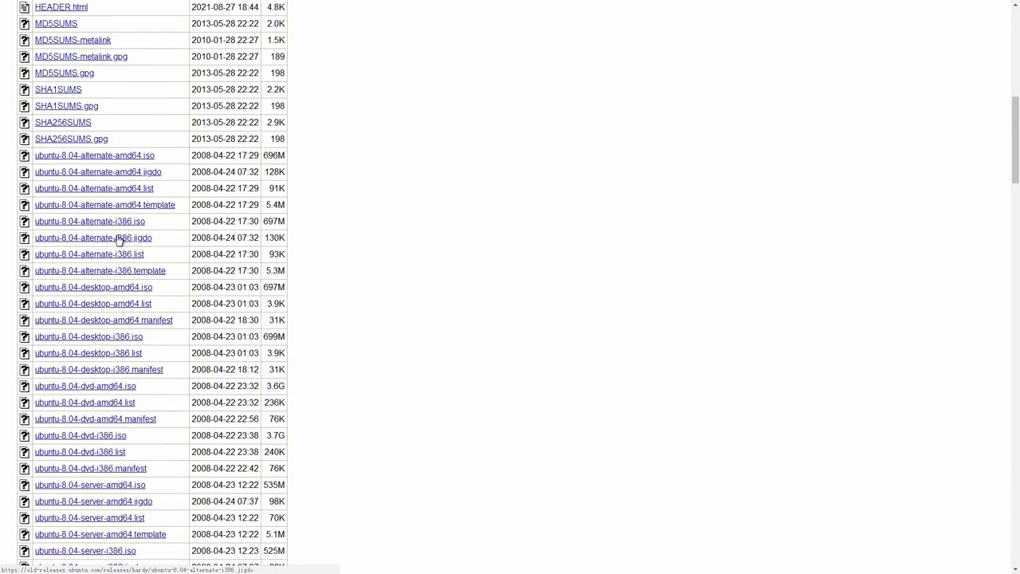
{"action": "left_click_drag", "start_coordinate": [119, 222], "coordinate": [456, 256]}
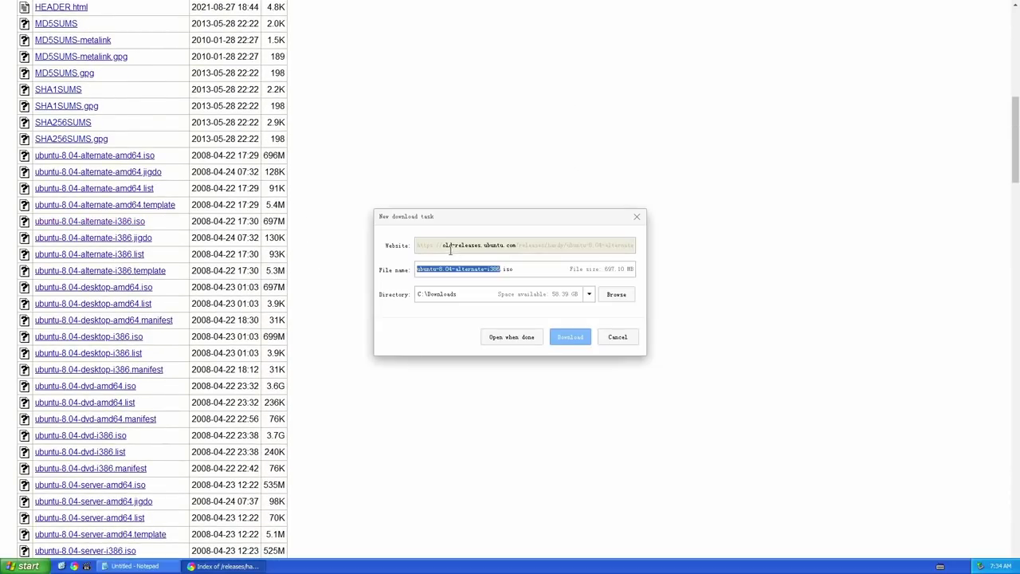
Add lines saying a DVD or CD is needed and to click the iso and burn it
{"action": "type", "text": "After dow"}
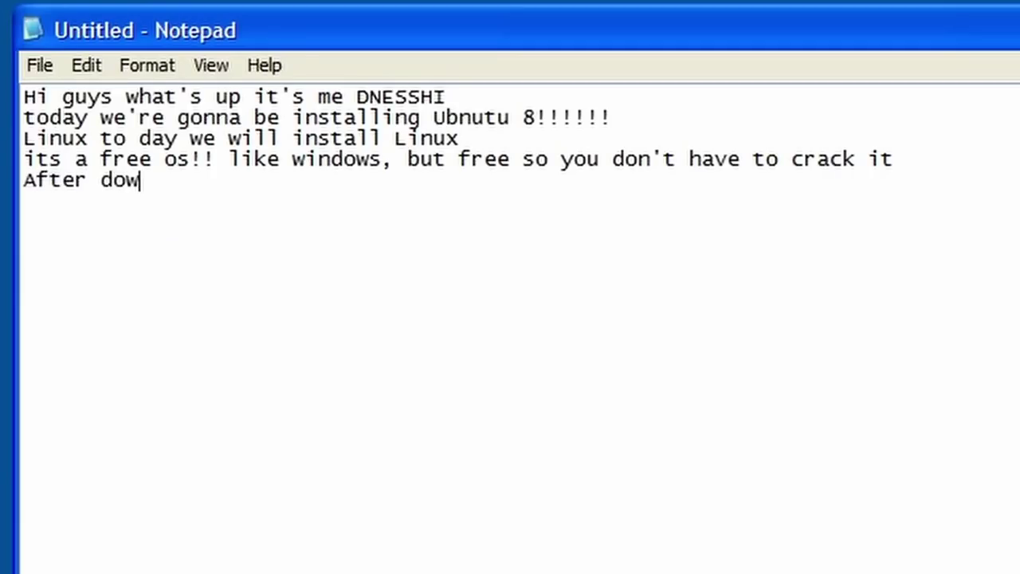
{"action": "type", "text": "nloading the file"}
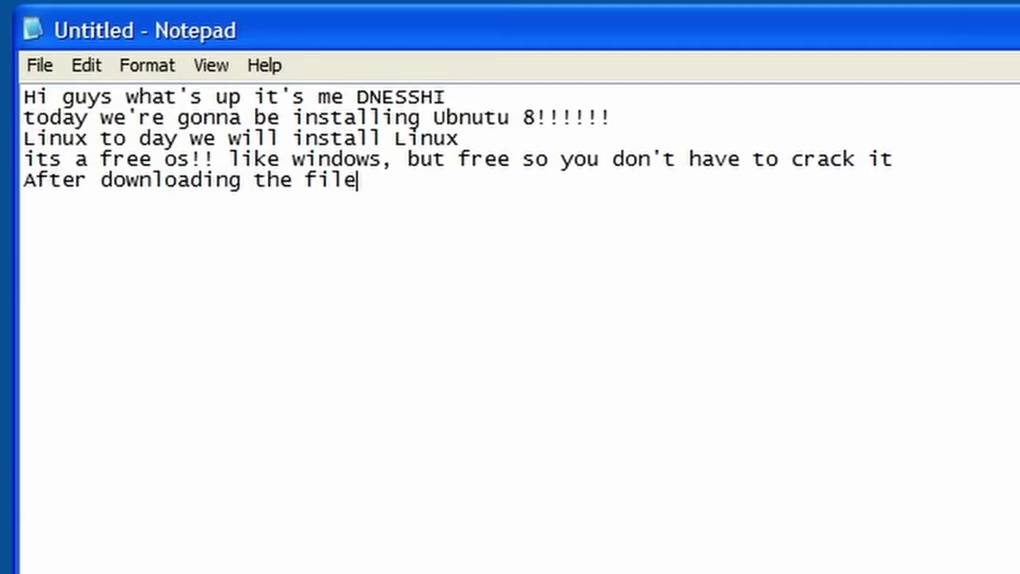
{"action": "type", "text": " of linux "}
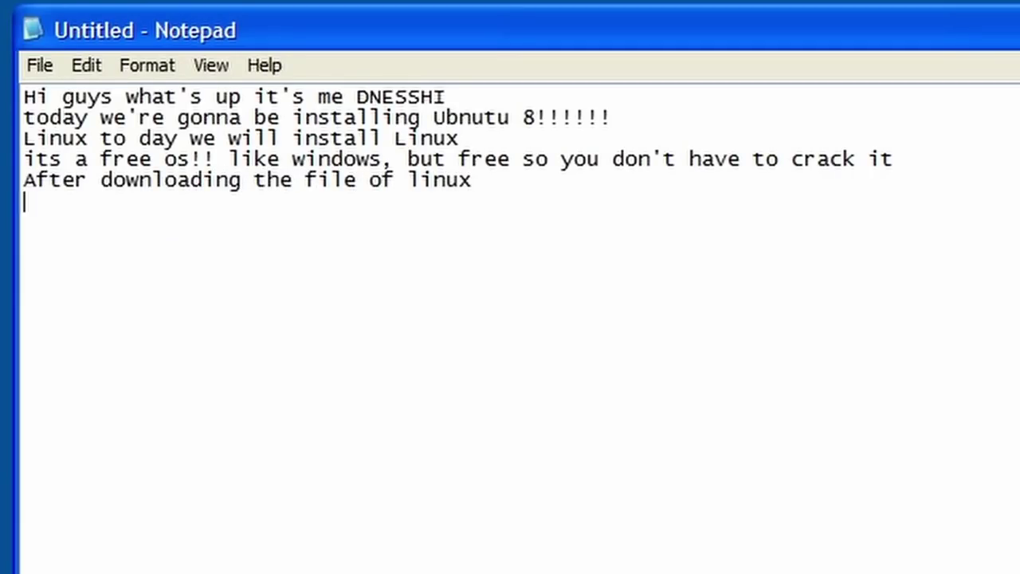
{"action": "type", "text": "you need a DVD or CD t"}
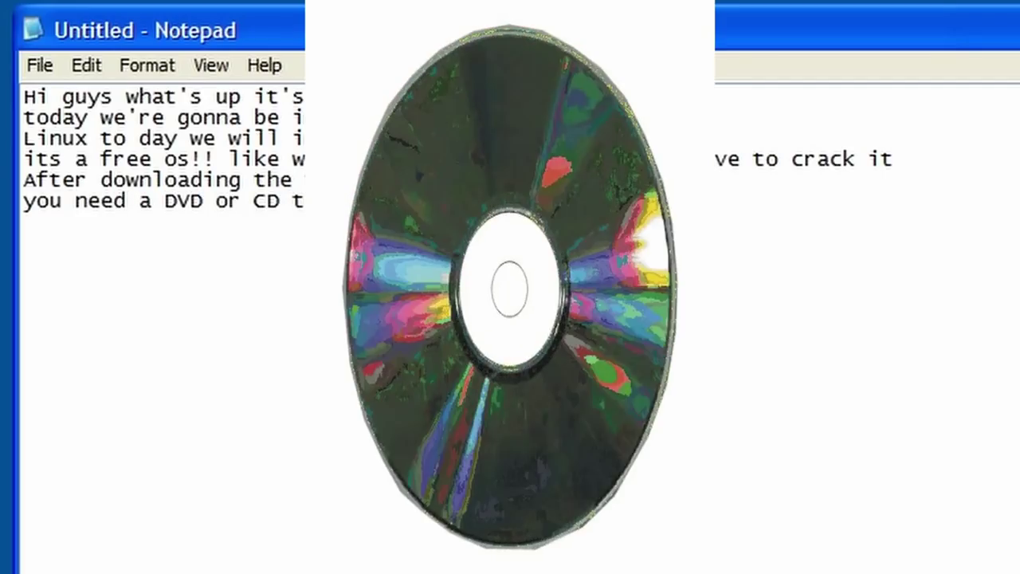
{"action": "type", "text": "o burn it on, just like music."}
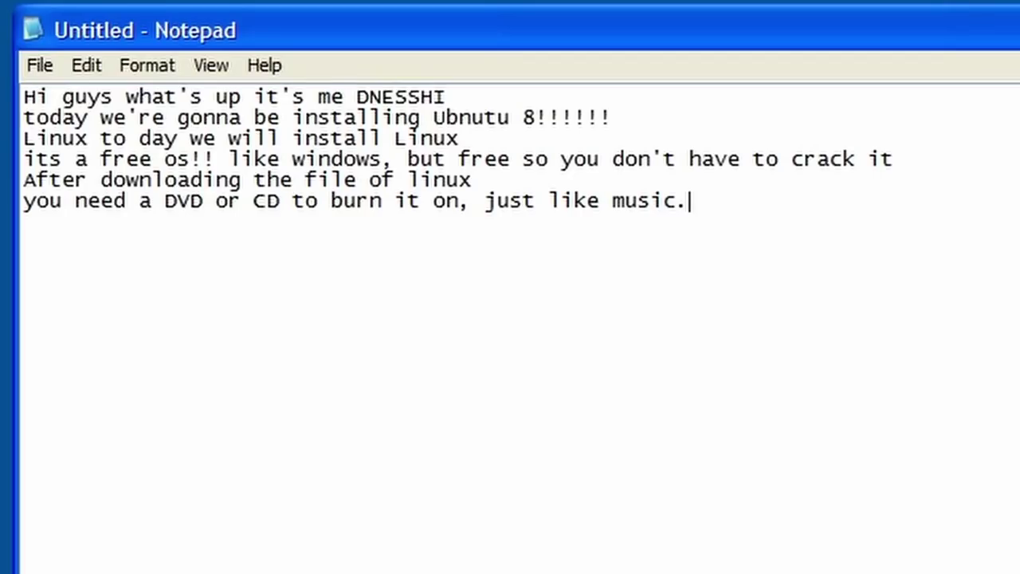
{"action": "key", "text": "Return"}
{"action": "type", "text": "you ca"}
{"action": "key", "text": "BackSpace"}
{"action": "key", "text": "BackSpace"}
{"action": "type", "text": "have to "}
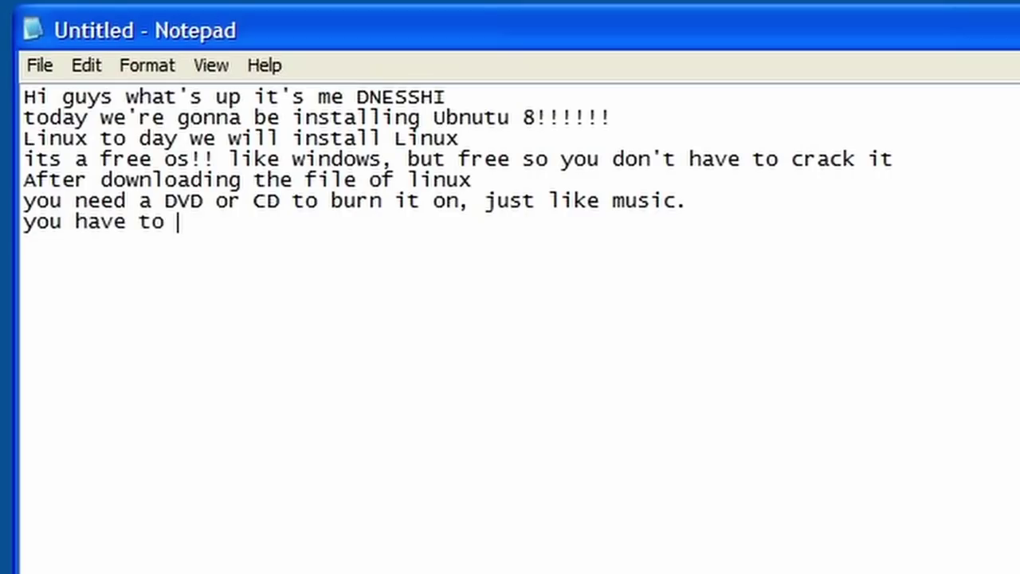
{"action": "type", "text": "click on the iso "}
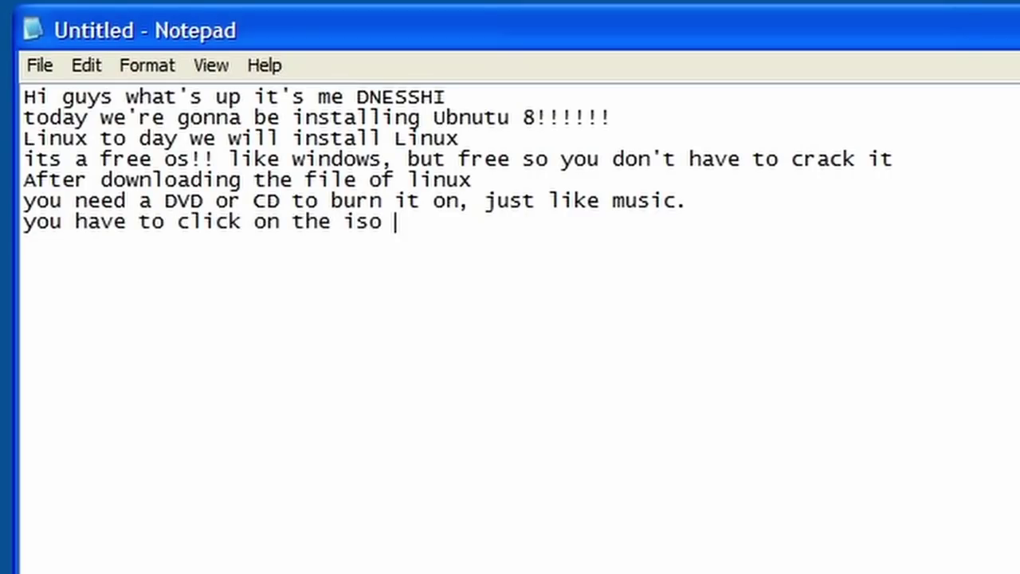
{"action": "type", "text": "and "}
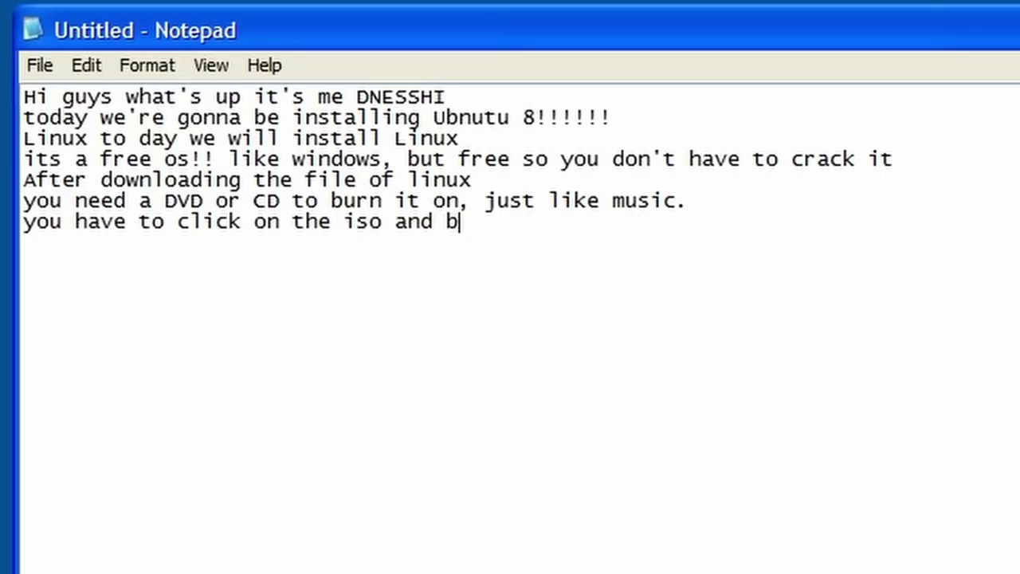
{"action": "type", "text": "brun it on "}
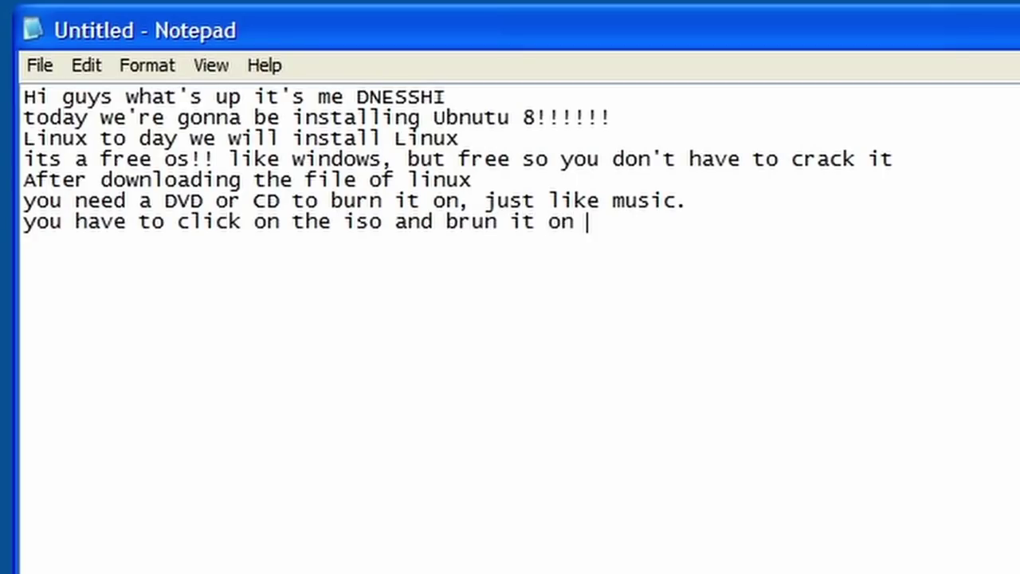
{"action": "type", "text": "the disc"}
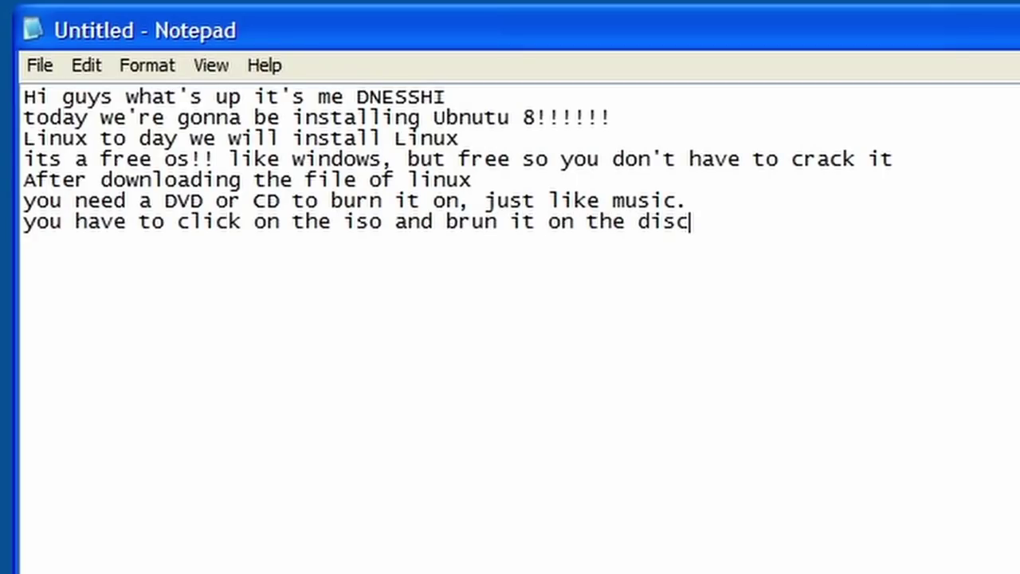
{"action": "type", "text": "!!!!!"}
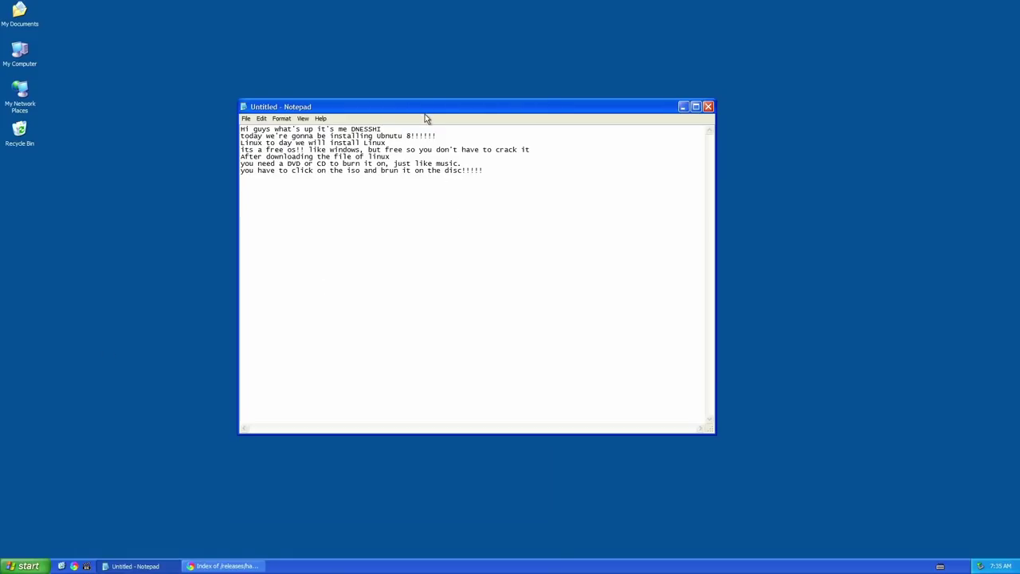
Move Notepad up-right and add 'Now what you have to do is' with step '1. turn off your pc'
{"action": "left_click_drag", "start_coordinate": [425, 115], "coordinate": [601, 77]}
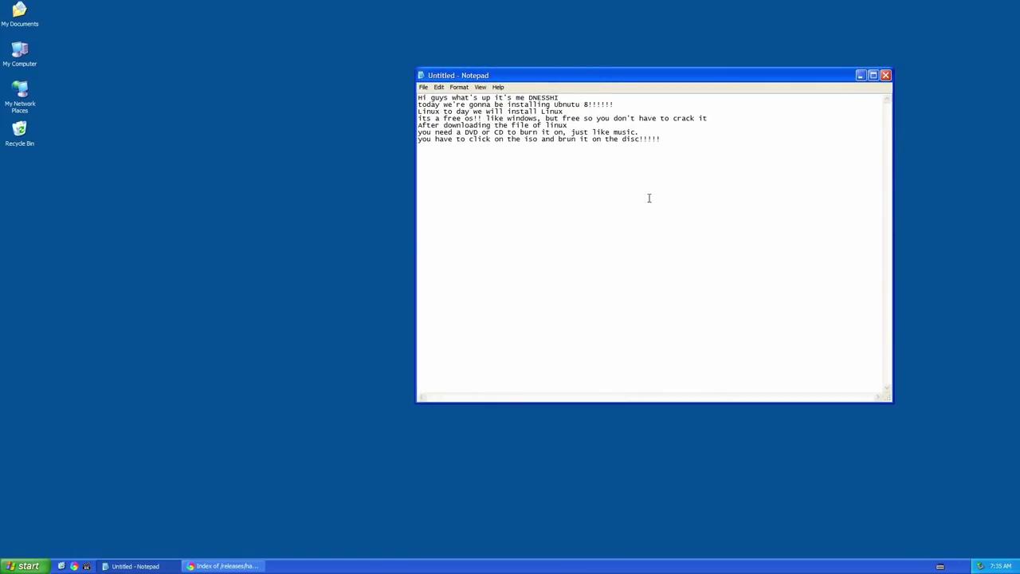
{"action": "key", "text": "Return"}
{"action": "type", "text": "Now what "}
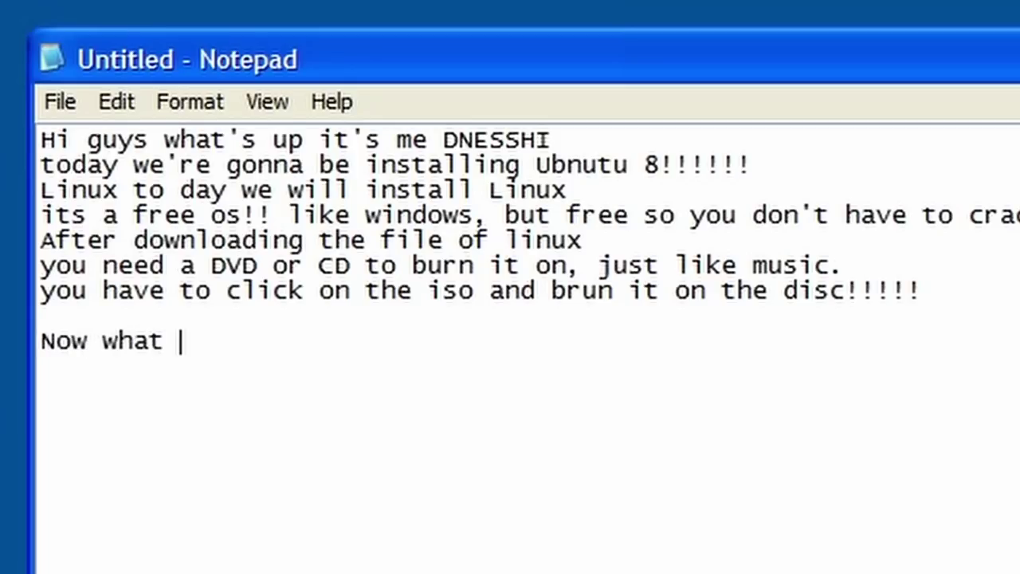
{"action": "type", "text": "you have to do is "}
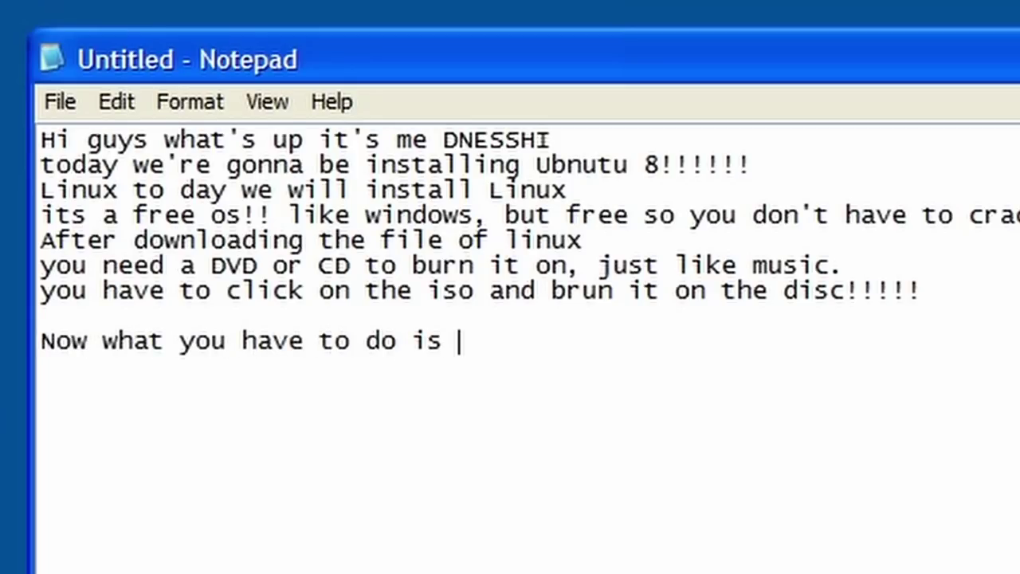
{"action": "type", "text": "1. turn off you"}
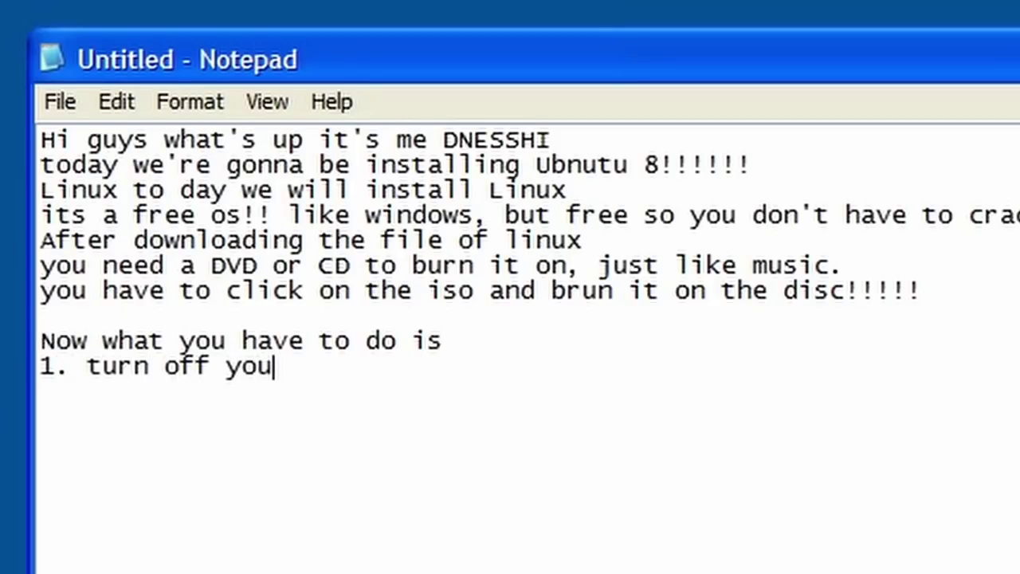
{"action": "type", "text": "r pc"}
Add step 2: at the "AMeri" (American Megatrends) screen, press f8
{"action": "key", "text": "Return"}
{"action": "type", "text": "2. whe"}
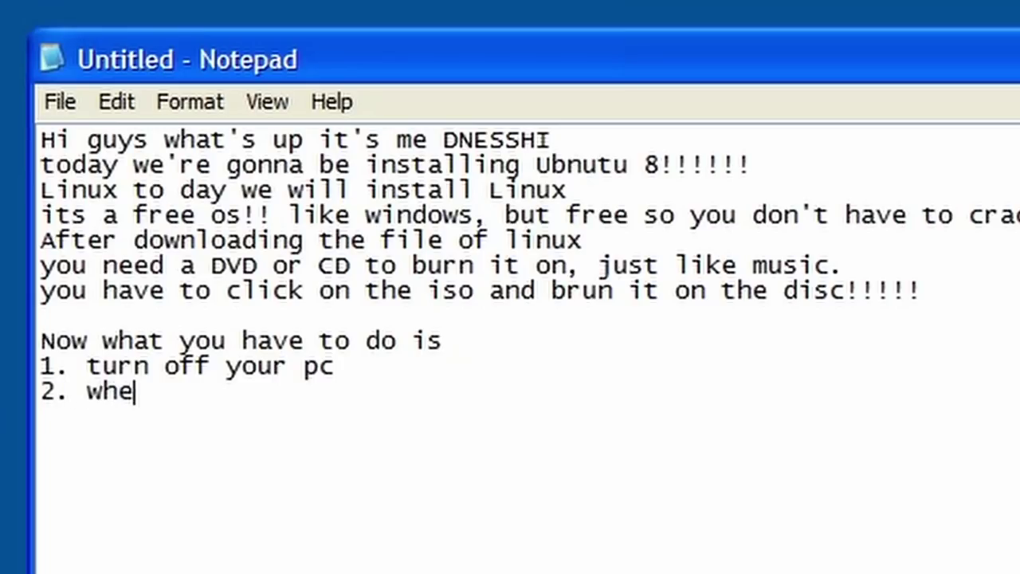
{"action": "type", "text": "n it turns on and you "}
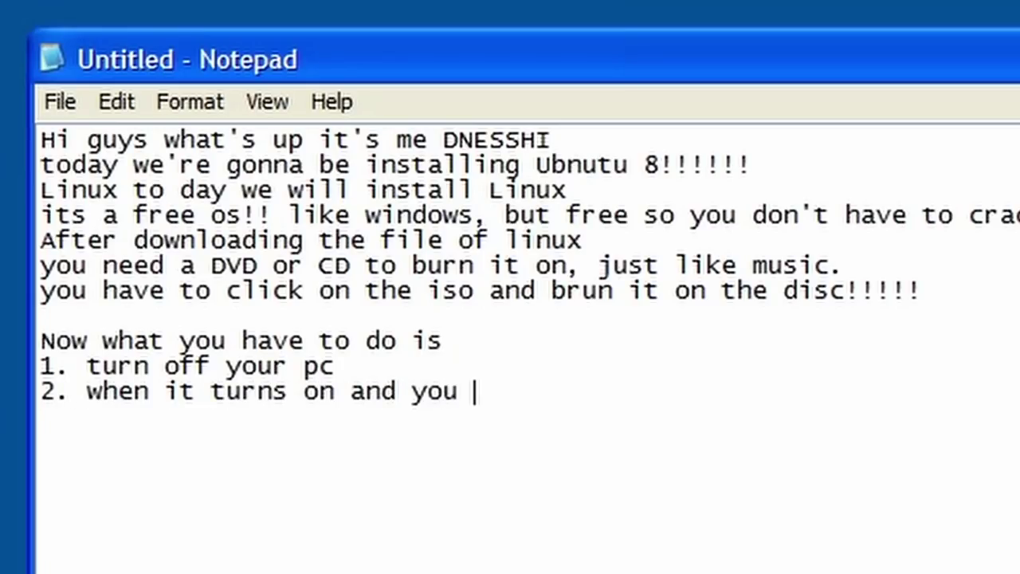
{"action": "type", "text": "see \"\""}
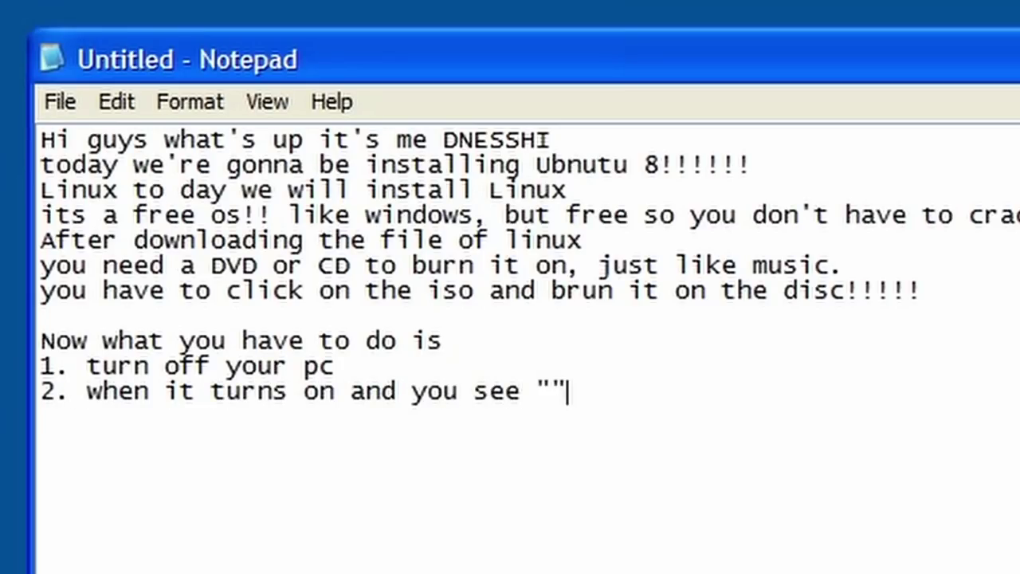
{"action": "key", "text": "BackSpace"}
{"action": "type", "text": "AMeri"}
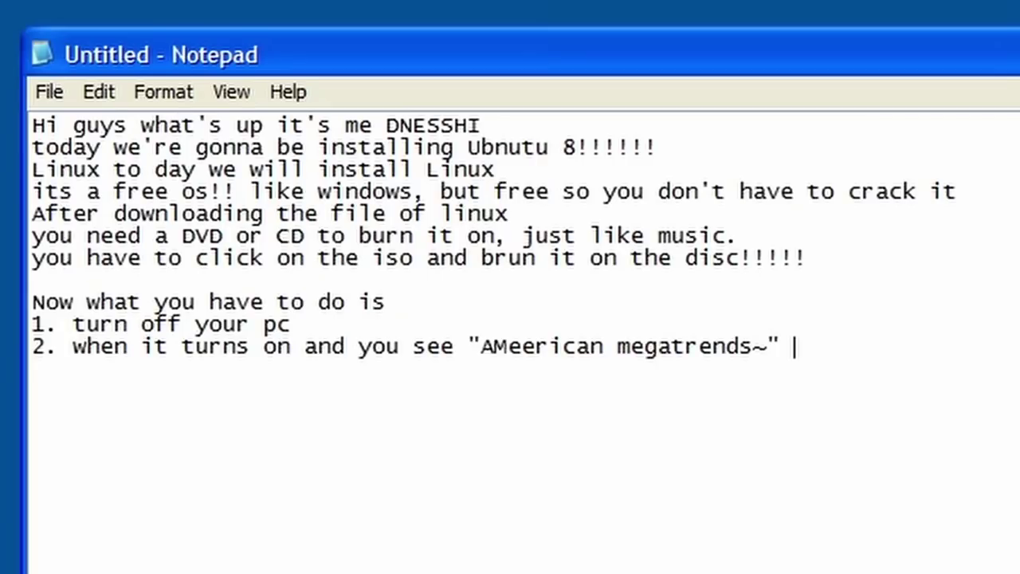
{"action": "type", "text": "press "}
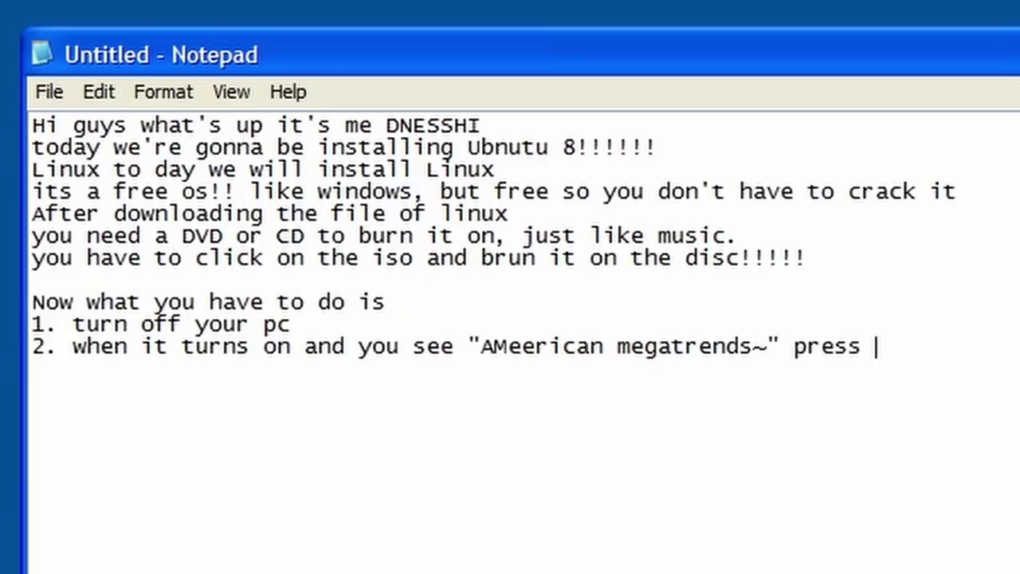
{"action": "type", "text": "F"}
{"action": "key", "text": "BackSpace"}
{"action": "type", "text": "f*"}
{"action": "key", "text": "BackSpace"}
{"action": "key", "text": "BackSpace"}
{"action": "type", "text": "8"}
{"action": "key", "text": "BackSpace"}
{"action": "type", "text": "f8!!!!!!"}
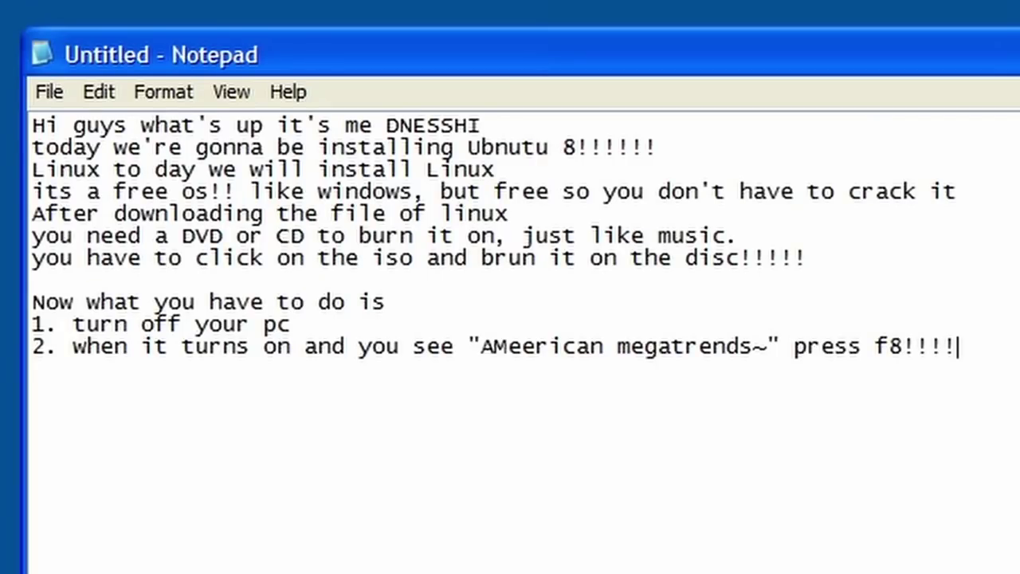
Add step 3: select your DVD drive on boot
{"action": "key", "text": "Return"}
{"action": "type", "text": "3. Then select you"}
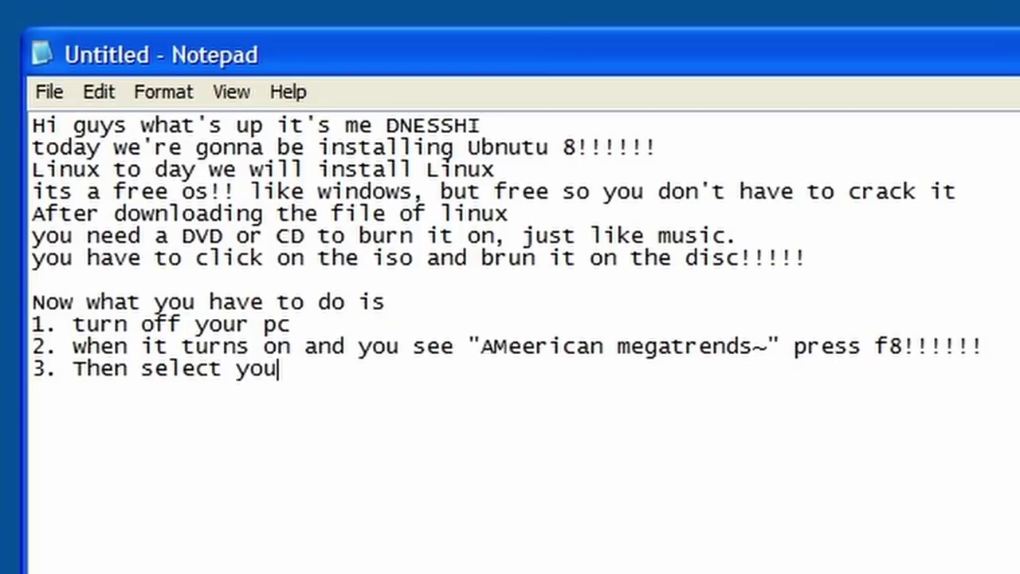
{"action": "type", "text": "r DVD drive "}
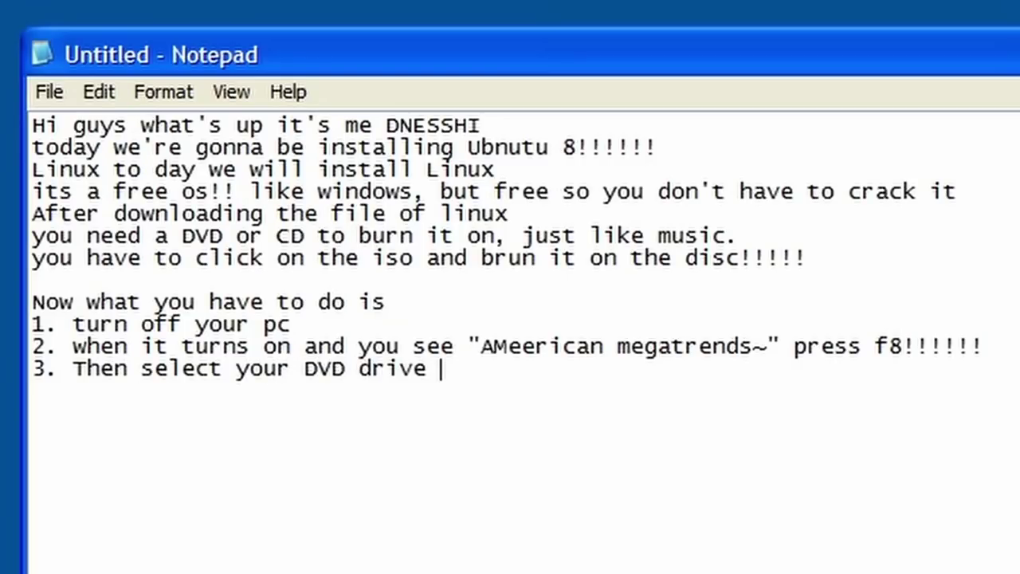
{"action": "type", "text": "on the o"}
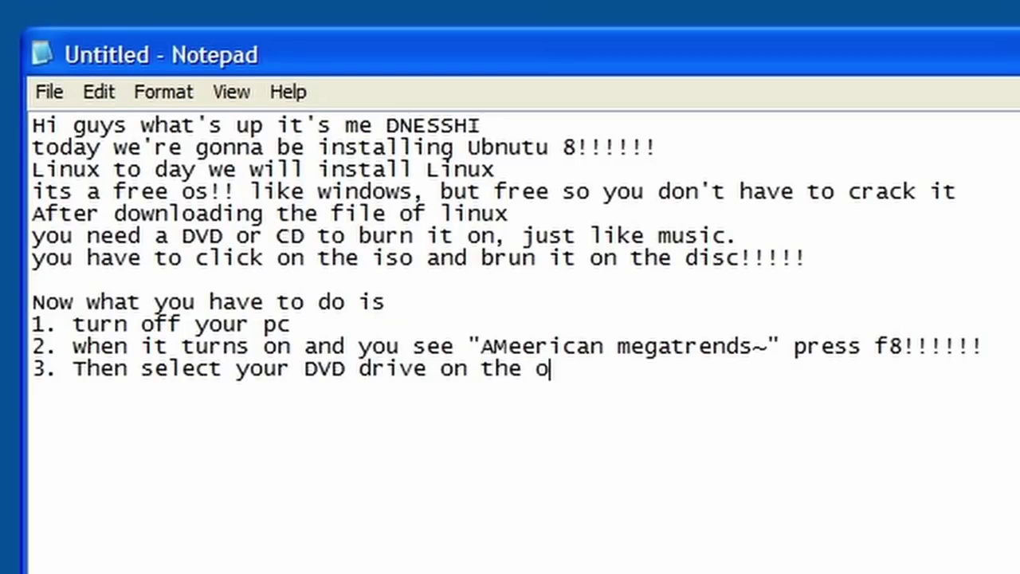
{"action": "key", "text": "BackSpace"}
{"action": "type", "text": "boo"}
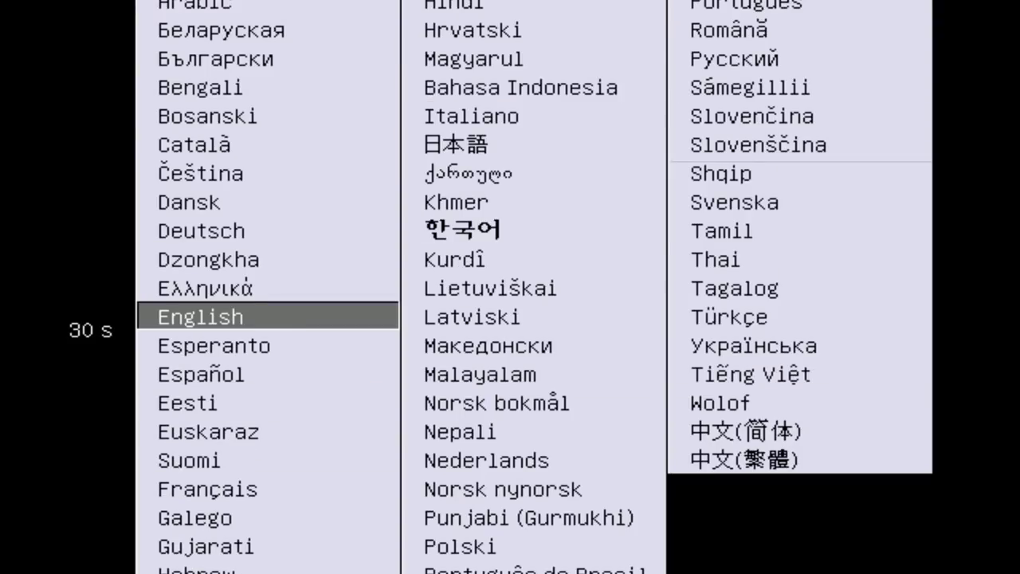
Stop the boot countdown and confirm English as the boot language
{"action": "key", "text": "Up"}
{"action": "key", "text": "Up"}
{"action": "key", "text": "Down"}
{"action": "key", "text": "Down"}
{"action": "key", "text": "Up"}
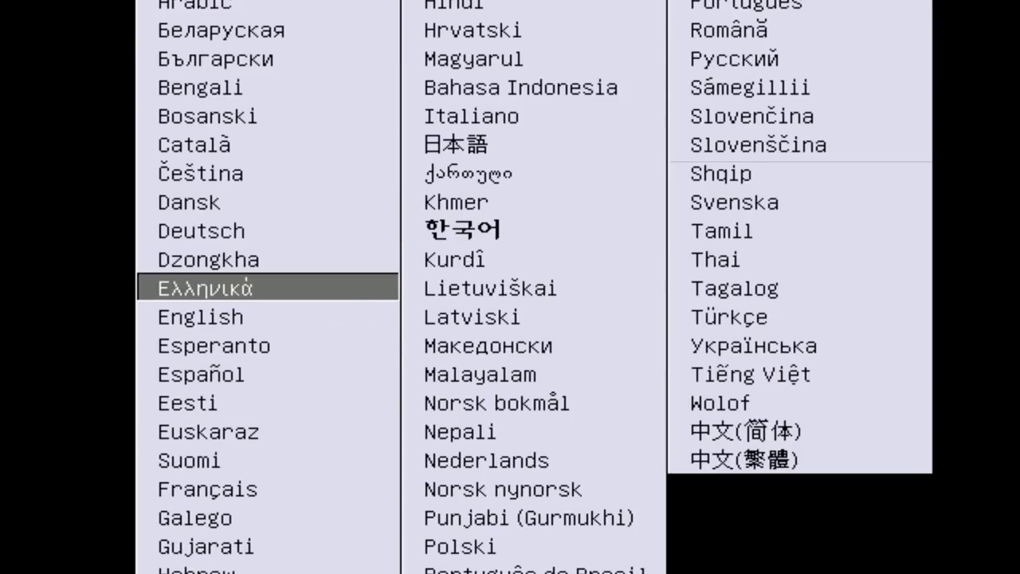
{"action": "key", "text": "Up"}
{"action": "key", "text": "Down"}
{"action": "key", "text": "Down"}
{"action": "key", "text": "Down"}
{"action": "key", "text": "Up"}
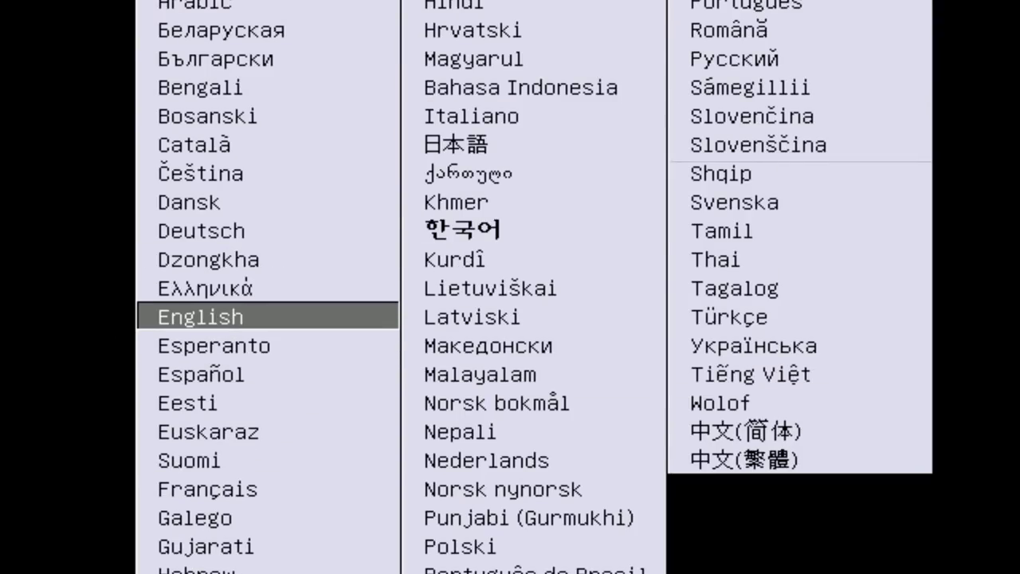
{"action": "key", "text": "Down"}
{"action": "key", "text": "Up"}
{"action": "key", "text": "Return"}
Choose Install Ubuntu from the boot options to launch the installer
{"action": "key", "text": "Down"}
{"action": "key", "text": "Down"}
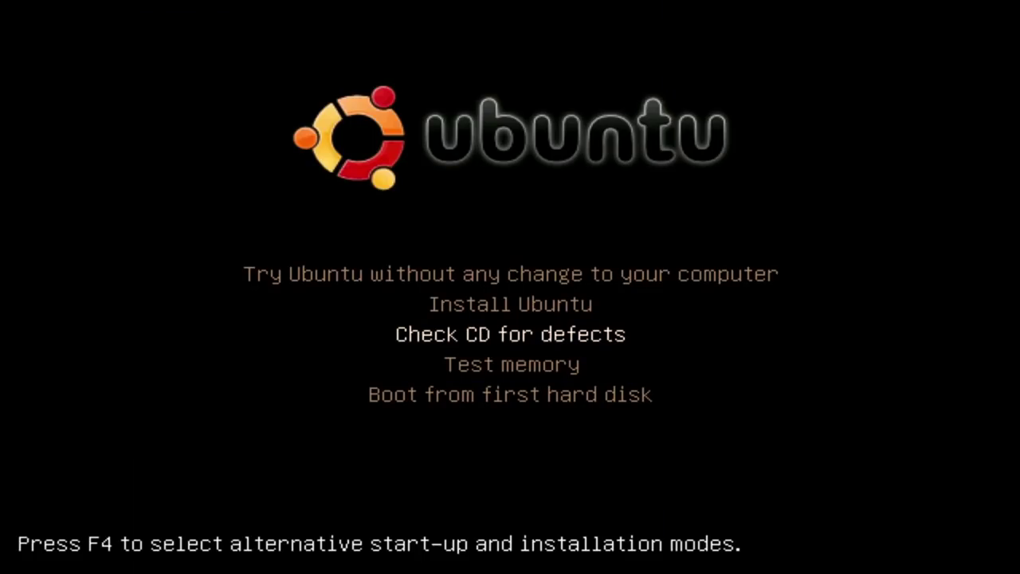
{"action": "key", "text": "Down"}
{"action": "key", "text": "Down"}
{"action": "key", "text": "Up"}
{"action": "key", "text": "Up"}
{"action": "key", "text": "Up"}
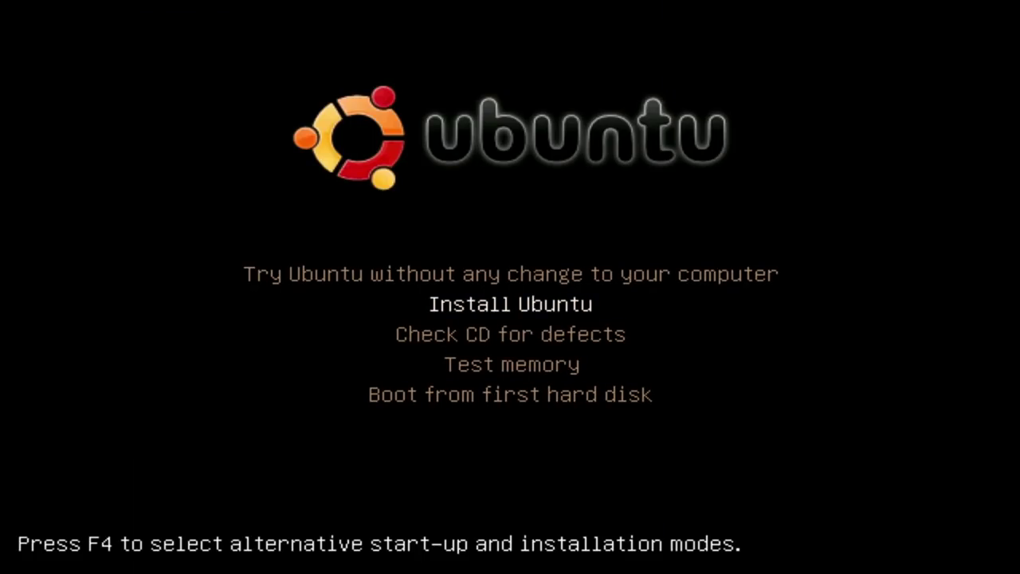
{"action": "key", "text": "Return"}
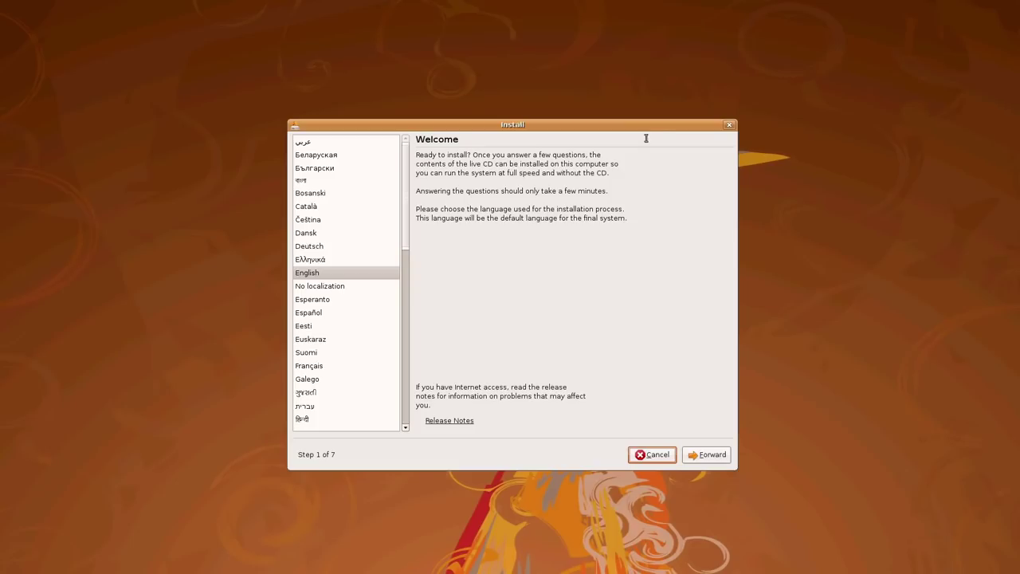
Zoom the world map to the Mediterranean, pick Vatican (CEST), and continue to keyboard layout
{"action": "left_click_drag", "start_coordinate": [562, 130], "coordinate": [584, 118]}
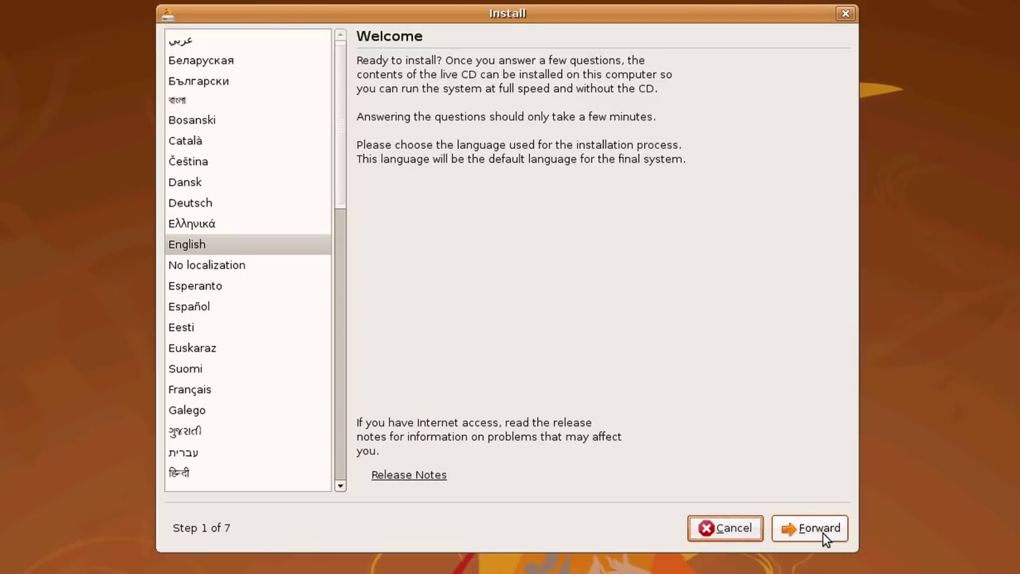
{"action": "left_click", "coordinate": [825, 536]}
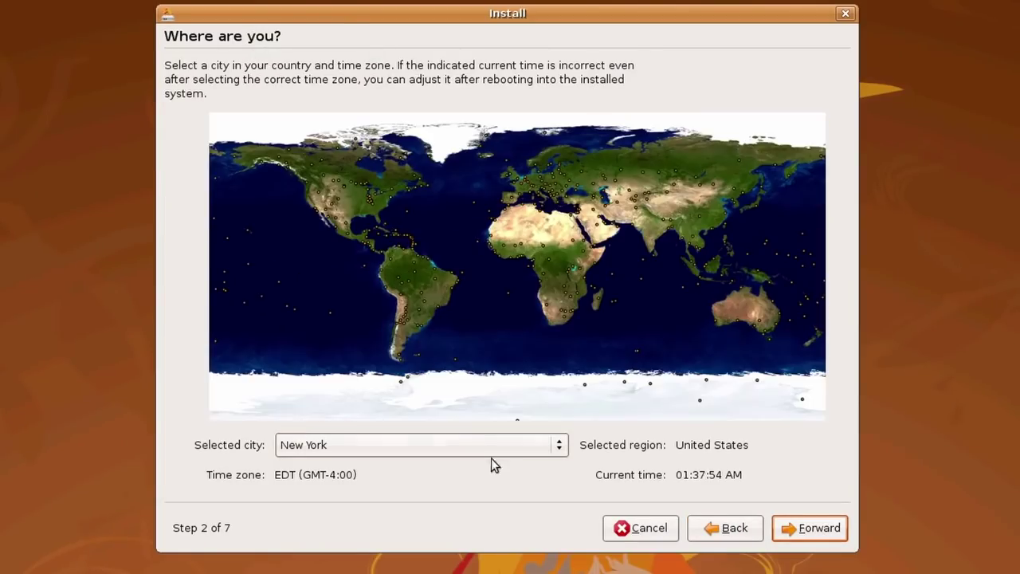
{"action": "left_click", "coordinate": [510, 265]}
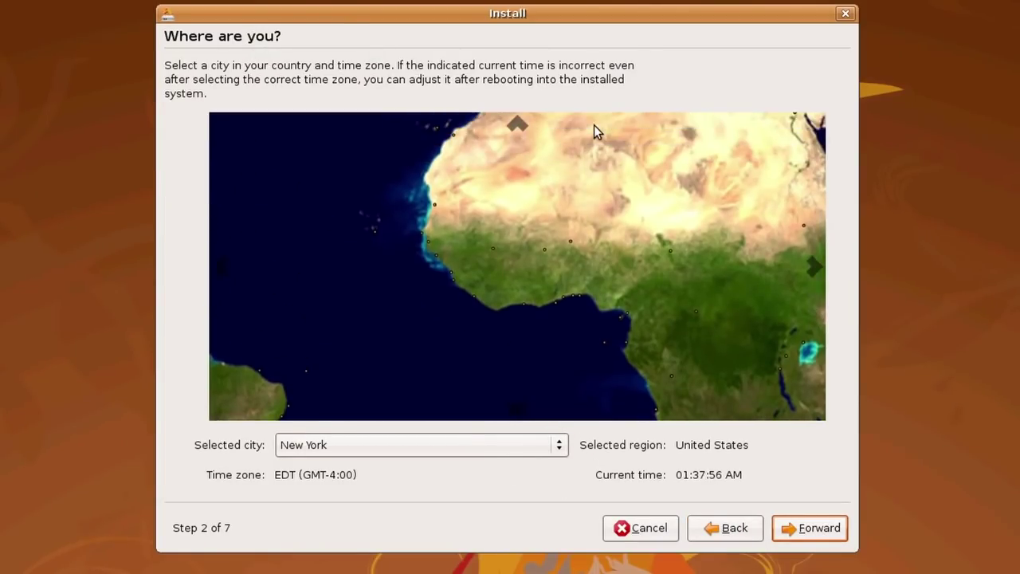
{"action": "left_click", "coordinate": [550, 211]}
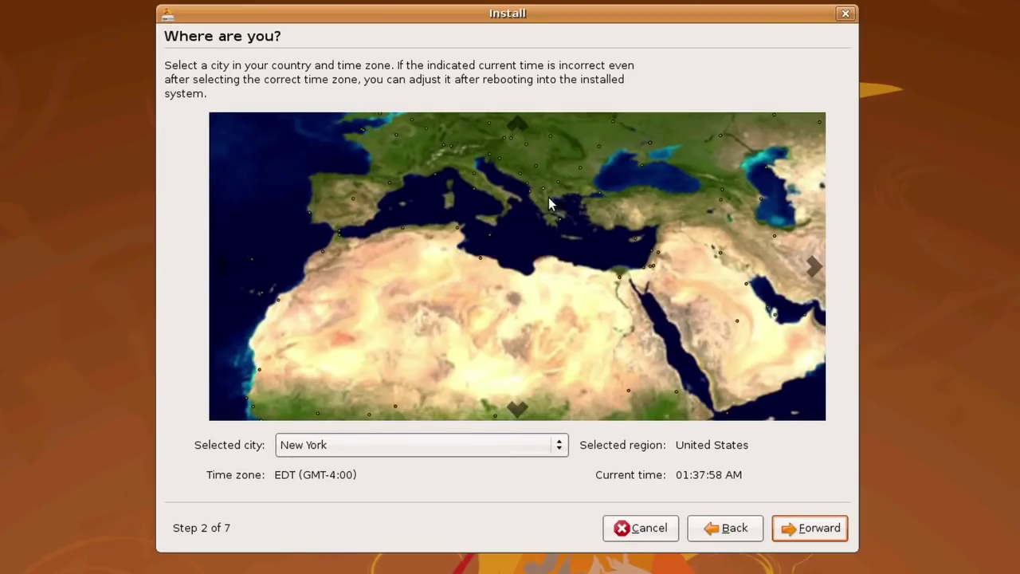
{"action": "left_click", "coordinate": [471, 188]}
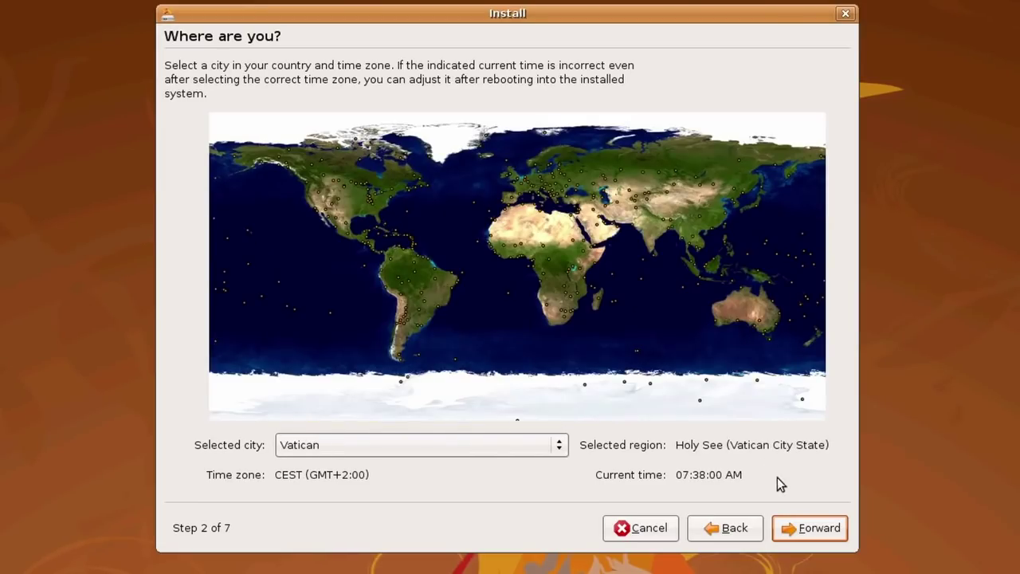
{"action": "left_click", "coordinate": [821, 533]}
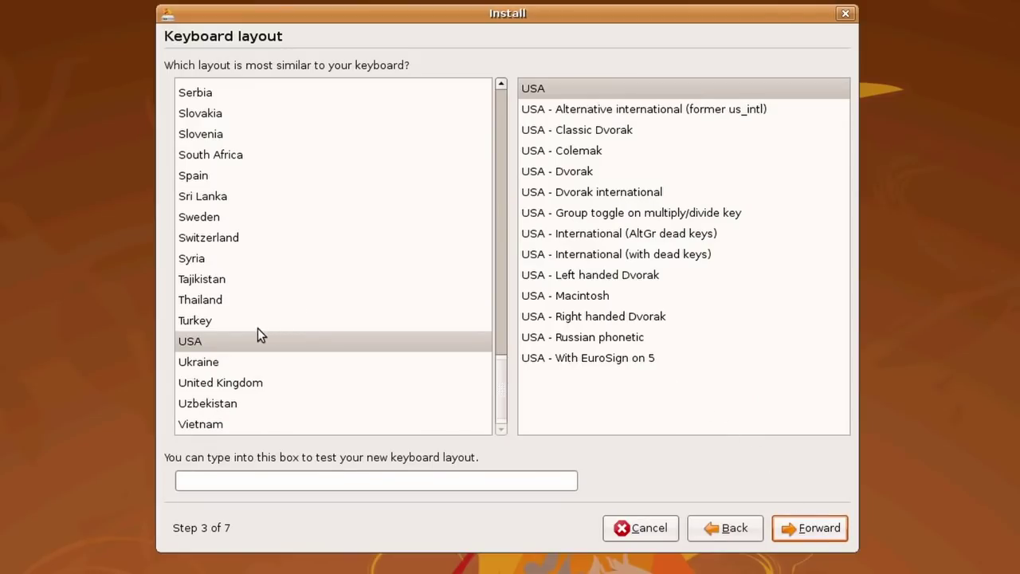
Accept the USA keyboard layout and 'Guided - use entire disk' partitioning
{"action": "left_click", "coordinate": [817, 529]}
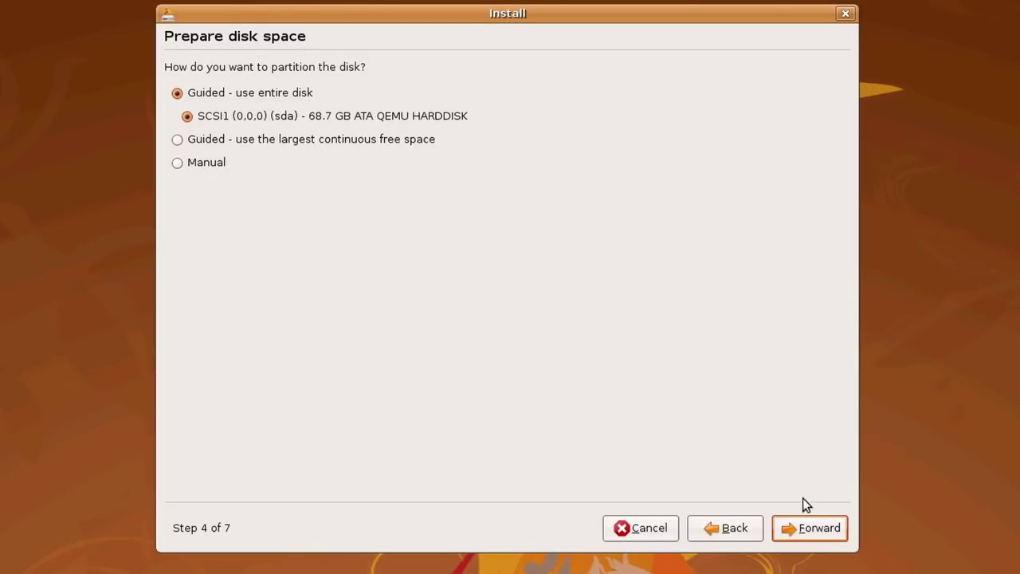
{"action": "left_click", "coordinate": [814, 532]}
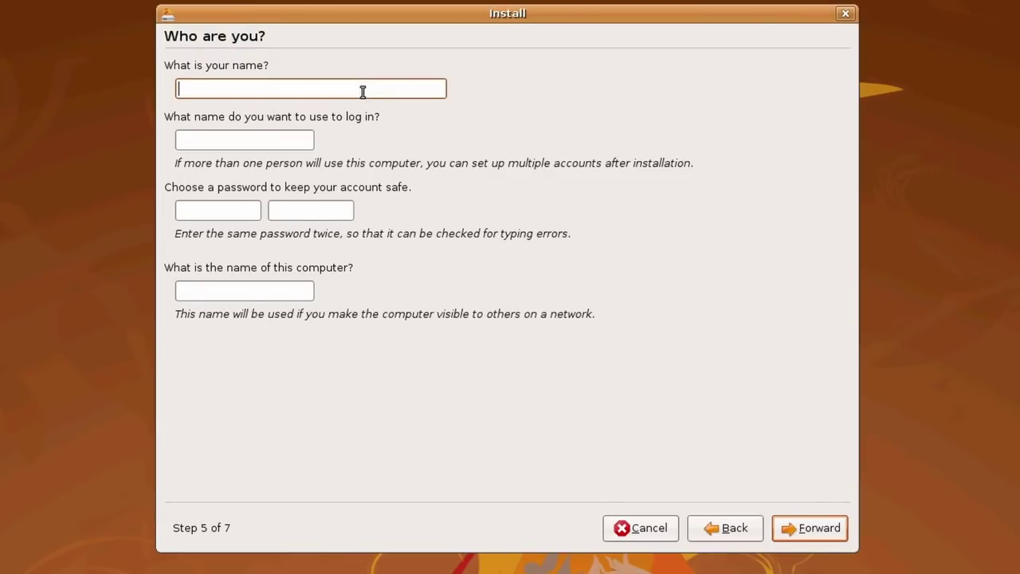
Enter the user's name and login, type the password twice, keep the computer name, continue
{"action": "type", "text": "Denshi"}
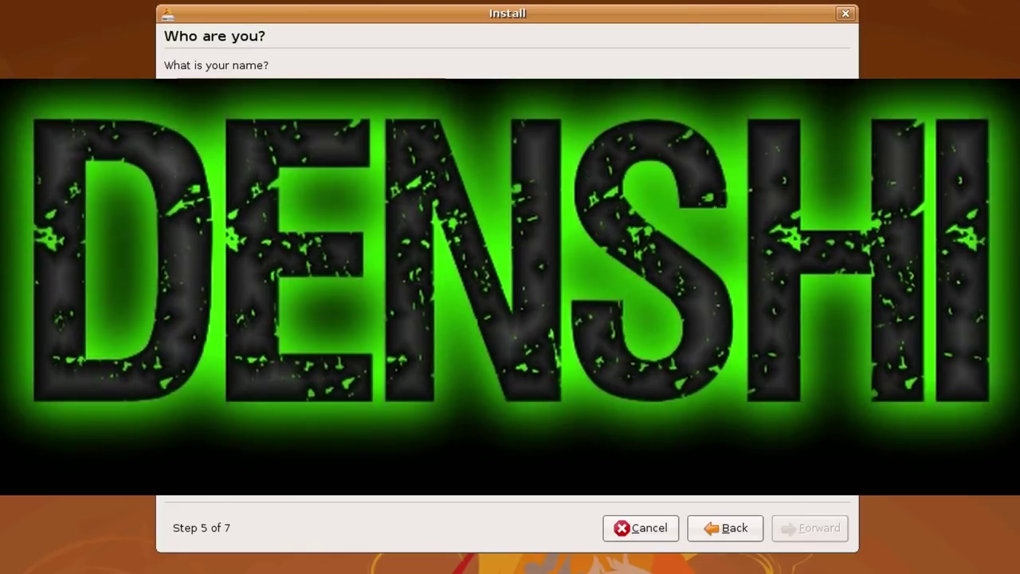
{"action": "key", "text": "Tab"}
{"action": "key", "text": "Tab"}
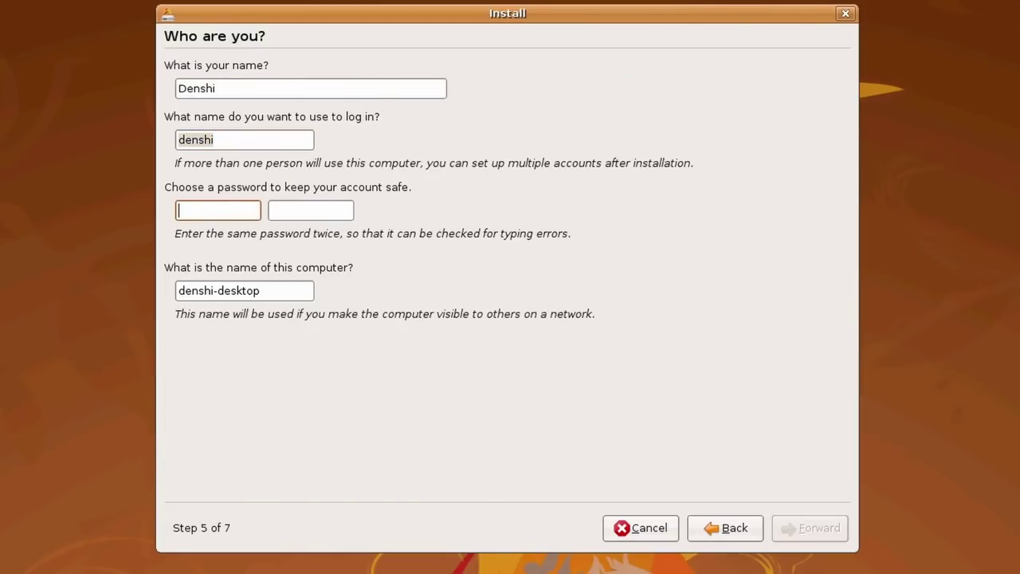
{"action": "type", "text": "****"}
{"action": "key", "text": "Tab"}
{"action": "type", "text": "***"}
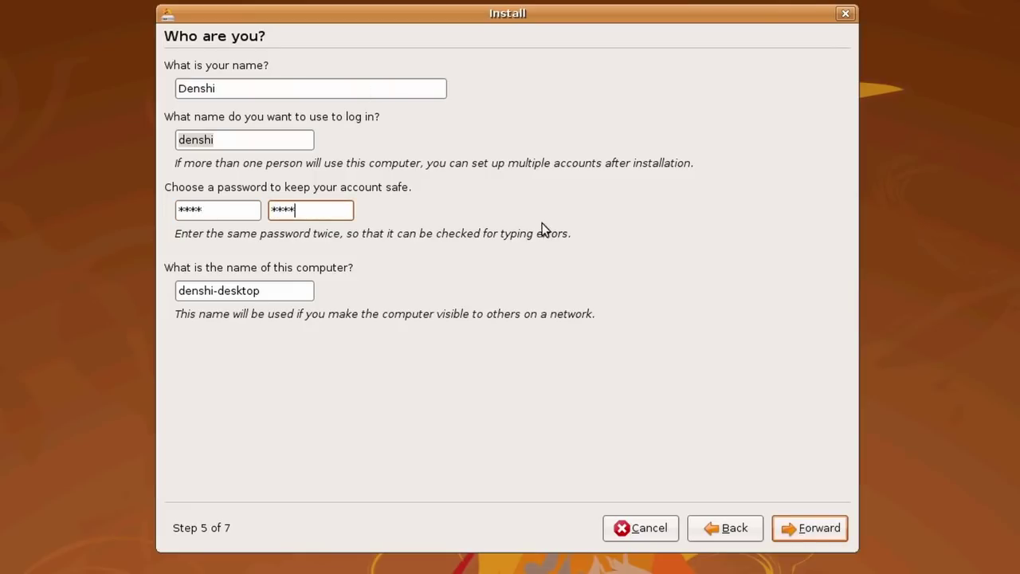
{"action": "left_click_drag", "start_coordinate": [298, 289], "coordinate": [162, 279]}
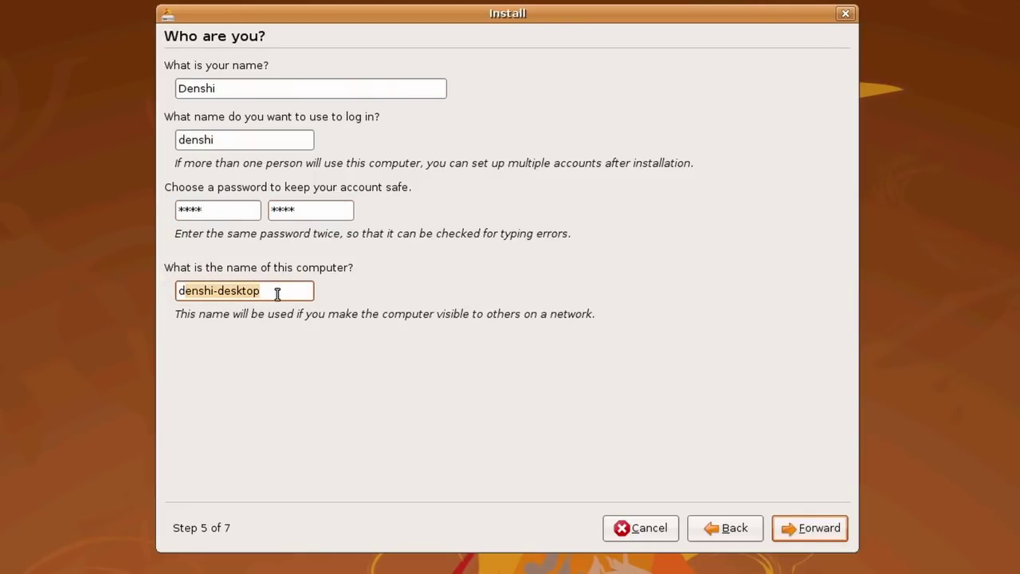
{"action": "key", "text": "Return"}
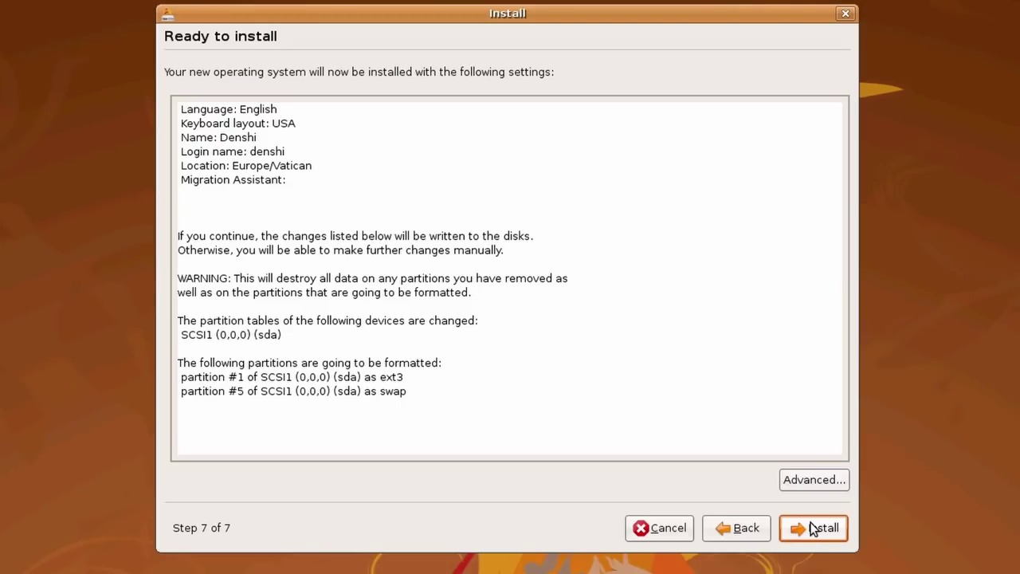
Start the installation from the Ready to install summary
{"action": "left_click", "coordinate": [813, 529]}
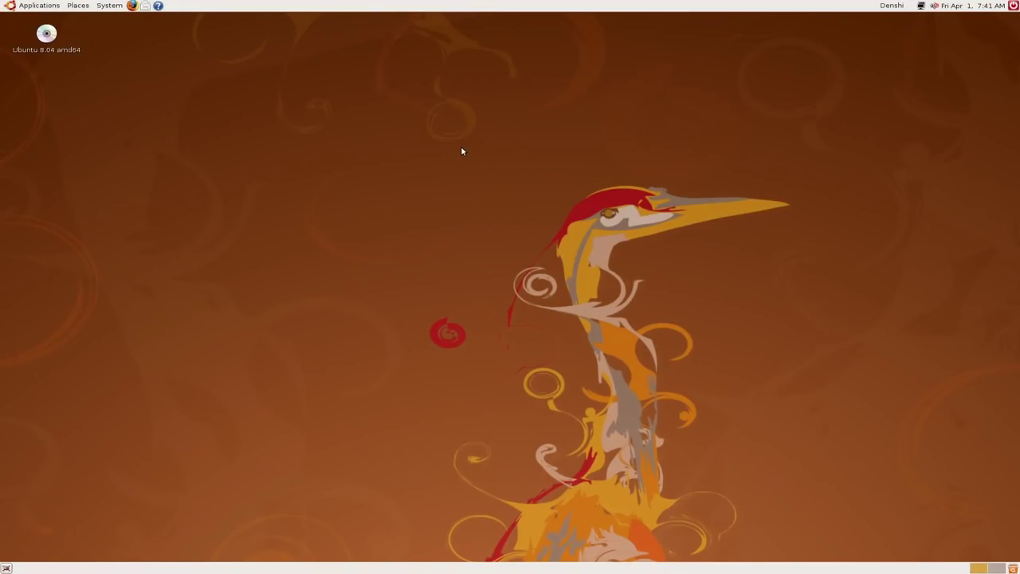
Dismiss the volume-control missing-sound-devices error and bring up Applications > Accessories
{"action": "left_click", "coordinate": [934, 7]}
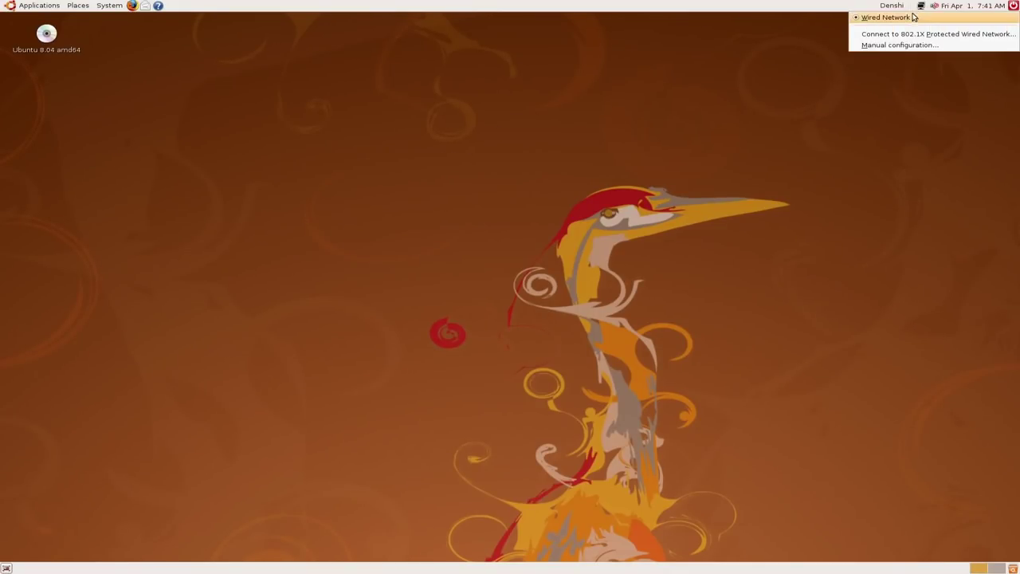
{"action": "left_click", "coordinate": [935, 8]}
{"action": "left_click", "coordinate": [935, 9]}
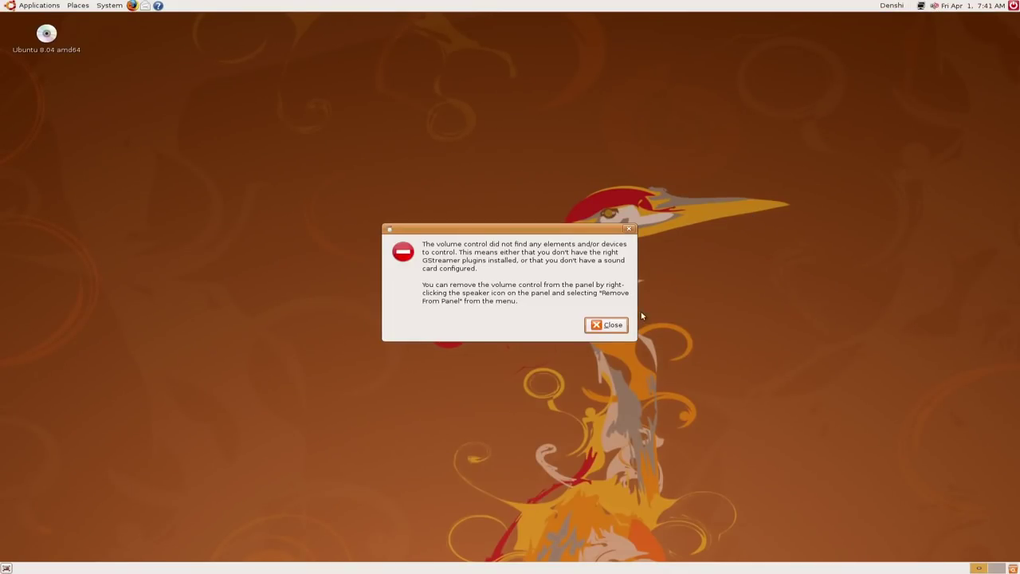
{"action": "left_click", "coordinate": [617, 323]}
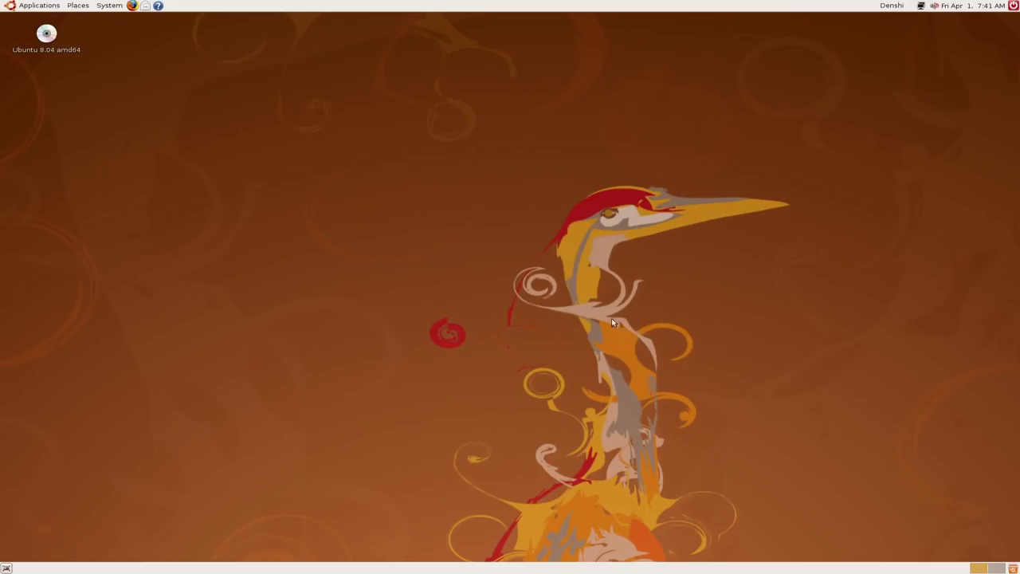
{"action": "left_click", "coordinate": [35, 5]}
{"action": "mouse_move", "coordinate": [47, 21]}
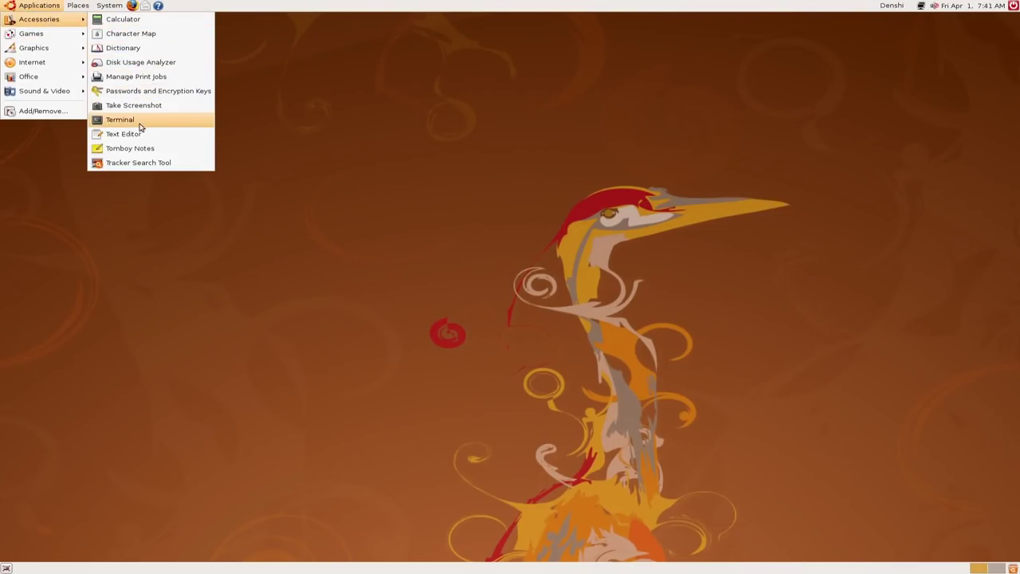
Launch Tomboy Notes and move its Start Here and Search All Notes windows apart
{"action": "left_click", "coordinate": [124, 157]}
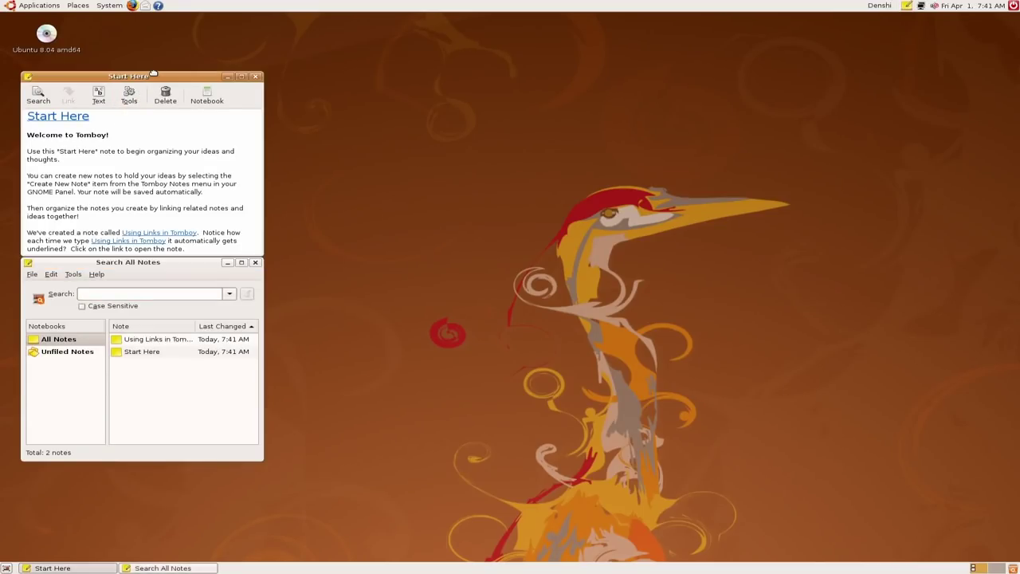
{"action": "left_click_drag", "start_coordinate": [152, 72], "coordinate": [573, 72]}
{"action": "left_click_drag", "start_coordinate": [150, 264], "coordinate": [552, 105]}
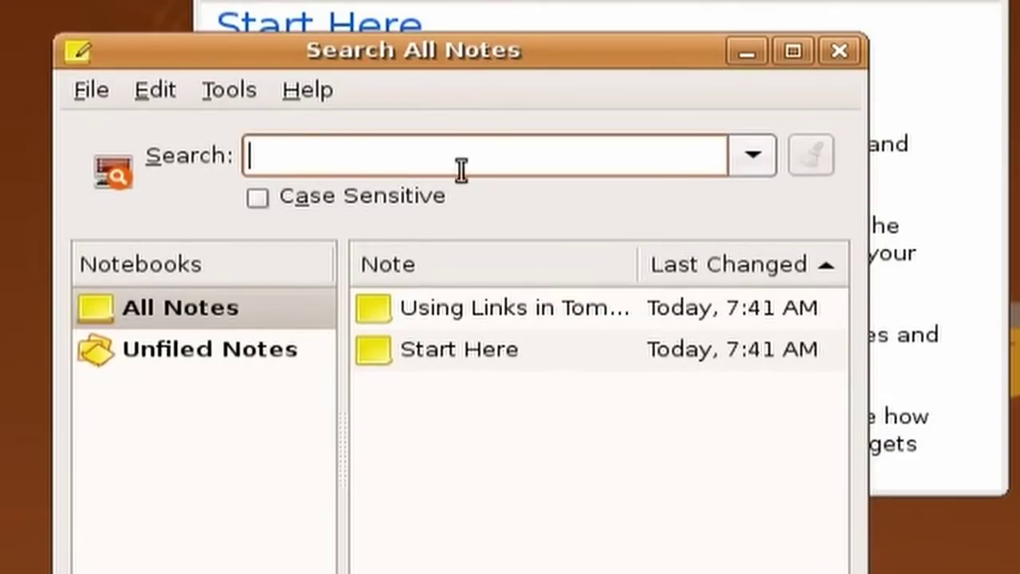
Open the Start Here note, select its text, then close both Tomboy windows and open Applications
{"action": "double_click", "coordinate": [476, 350]}
{"action": "left_click_drag", "start_coordinate": [214, 18], "coordinate": [386, 361]}
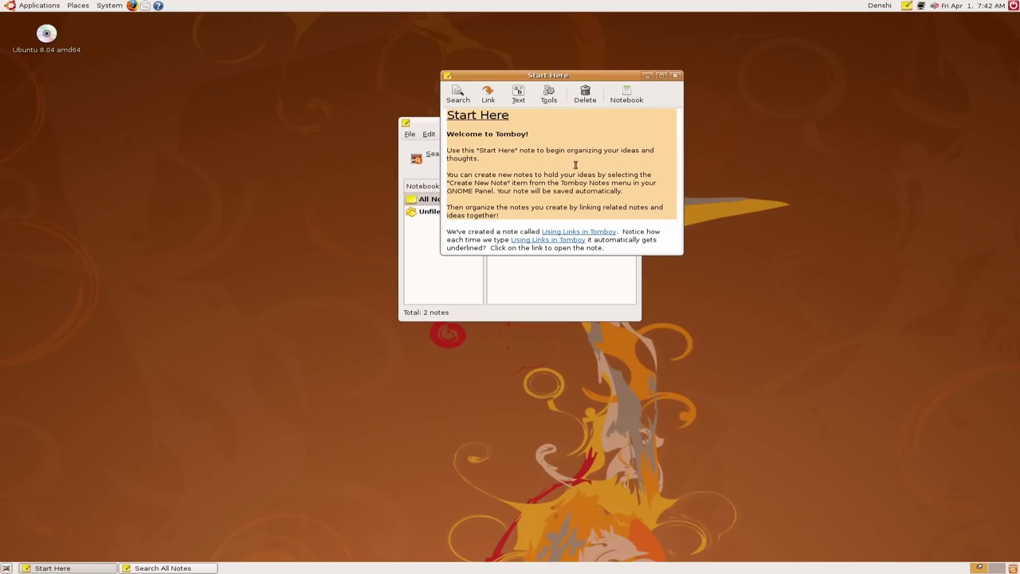
{"action": "left_click", "coordinate": [676, 75]}
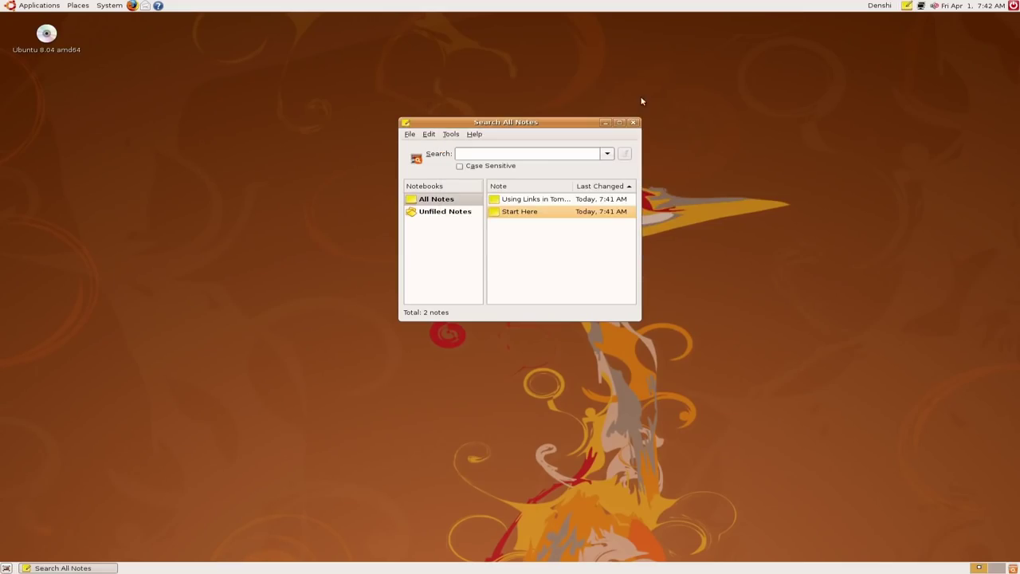
{"action": "left_click", "coordinate": [635, 124]}
{"action": "left_click", "coordinate": [8, 5]}
Launch GIMP, dismiss the tip of the day, and rearrange the layers dock and toolbox
{"action": "mouse_move", "coordinate": [29, 53]}
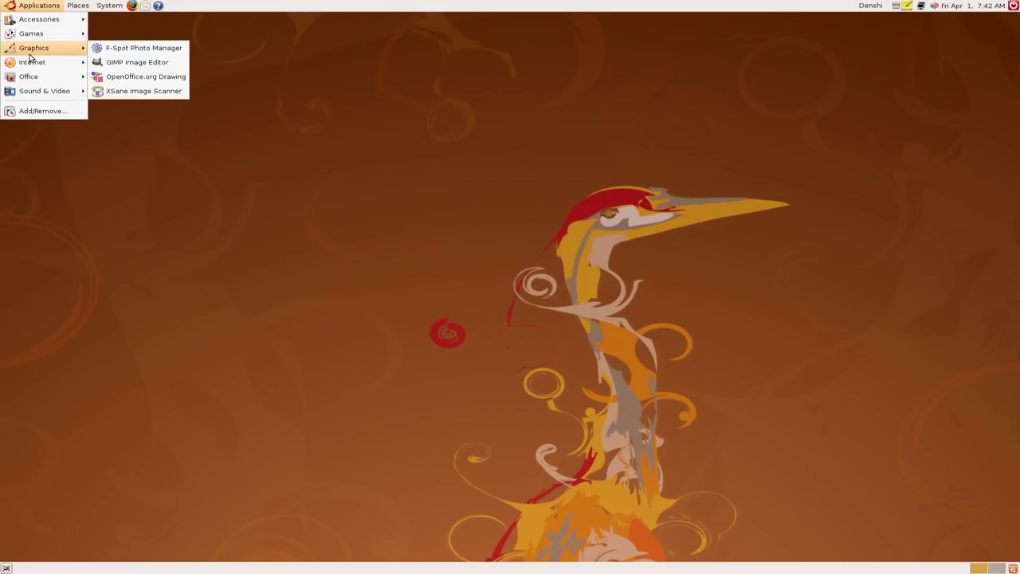
{"action": "left_click", "coordinate": [99, 63]}
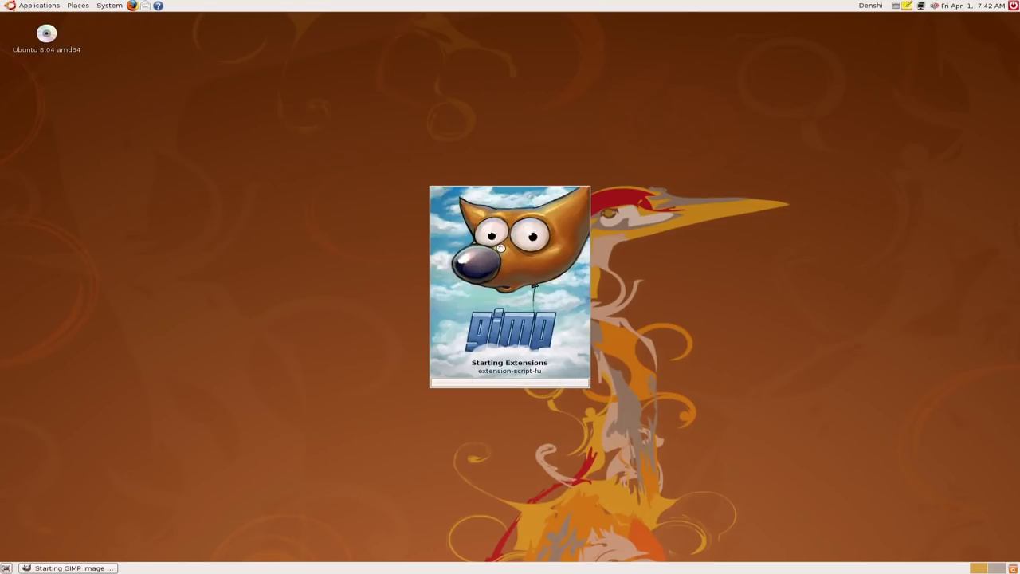
{"action": "key", "text": "Escape"}
{"action": "left_click_drag", "start_coordinate": [212, 28], "coordinate": [709, 57]}
{"action": "left_click_drag", "start_coordinate": [66, 29], "coordinate": [376, 84]}
Create a new 420×300 image and arrange the image and toolbox windows
{"action": "left_click", "coordinate": [349, 95]}
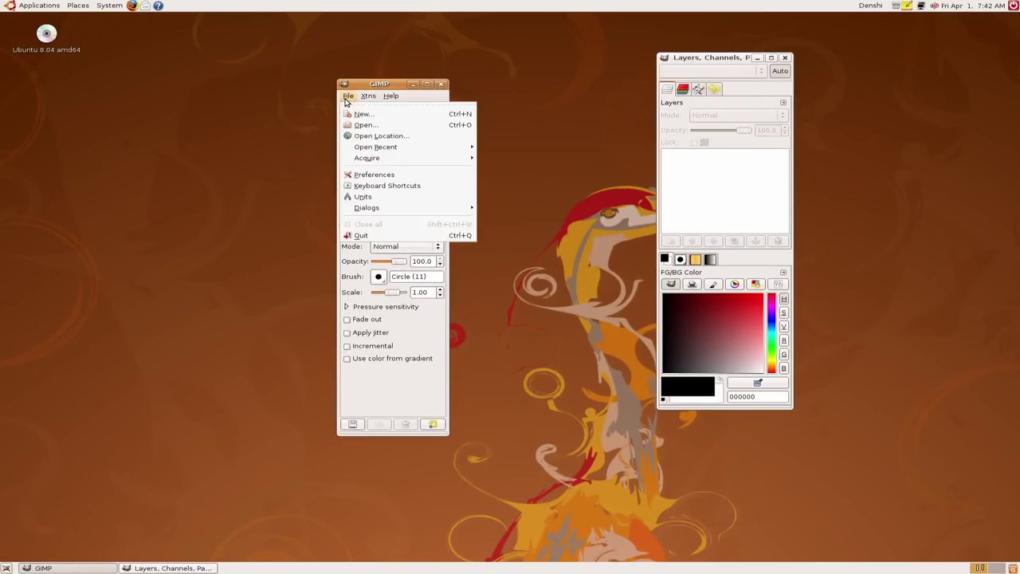
{"action": "left_click", "coordinate": [355, 112]}
{"action": "left_click", "coordinate": [578, 338]}
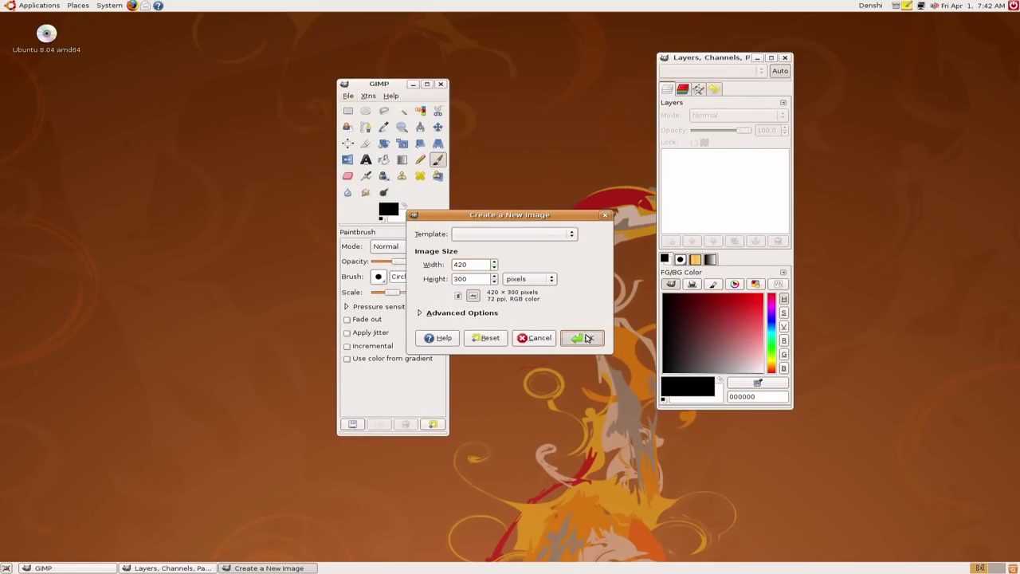
{"action": "left_click_drag", "start_coordinate": [184, 18], "coordinate": [253, 106]}
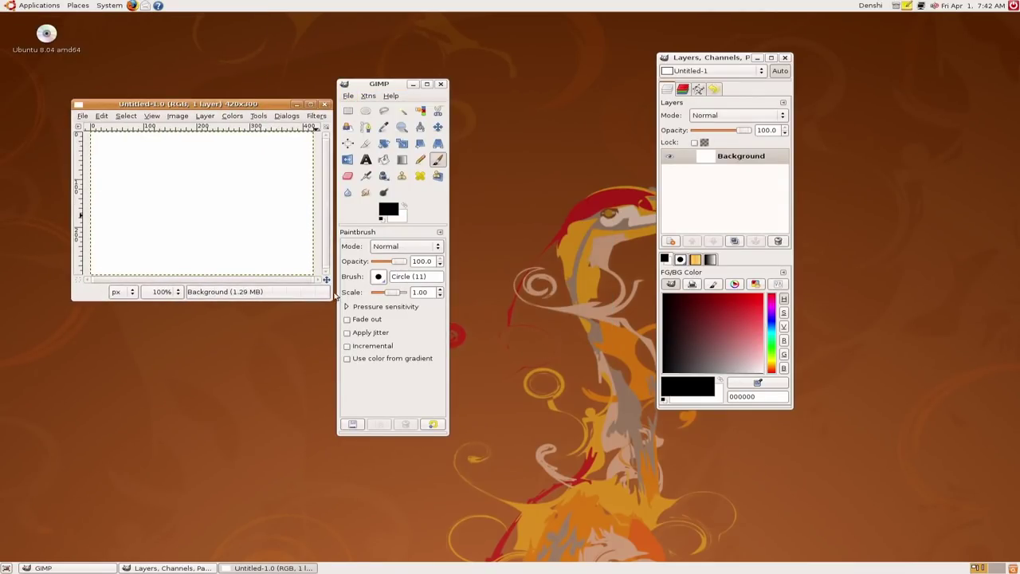
{"action": "left_click_drag", "start_coordinate": [332, 301], "coordinate": [402, 390]}
{"action": "left_click_drag", "start_coordinate": [379, 83], "coordinate": [530, 55]}
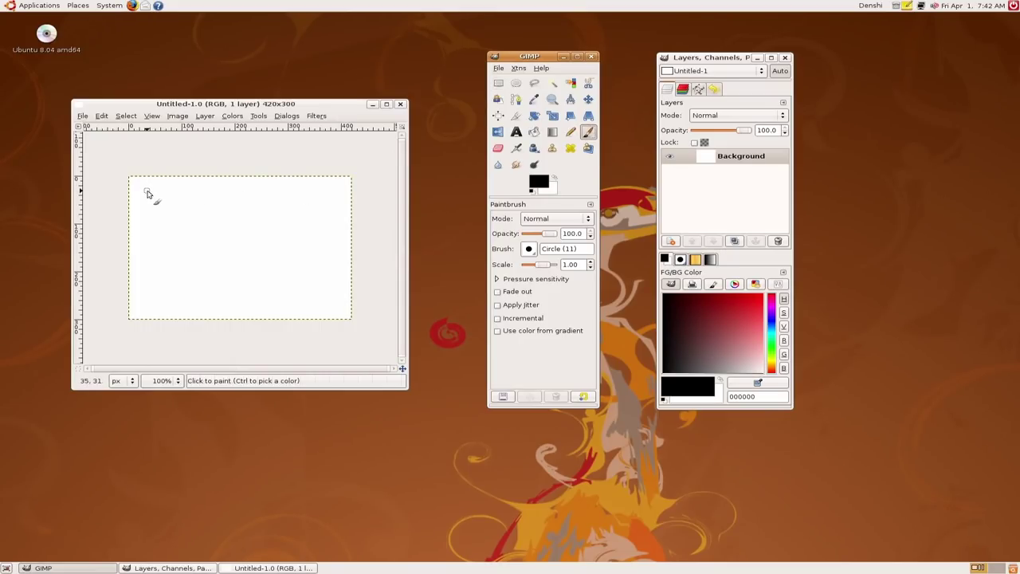
Brush "I ♥ LIMP BIZKIT" in black across the canvas
{"action": "mouse_move", "coordinate": [147, 192]}
{"action": "left_mouse_down"}
{"action": "mouse_move", "coordinate": [154, 221]}
{"action": "mouse_move", "coordinate": [220, 214]}
{"action": "mouse_move", "coordinate": [201, 188]}
{"action": "mouse_move", "coordinate": [175, 189]}
{"action": "mouse_move", "coordinate": [182, 213]}
{"action": "left_mouse_up"}
{"action": "mouse_move", "coordinate": [149, 246]}
{"action": "left_mouse_down"}
{"action": "mouse_move", "coordinate": [170, 281]}
{"action": "mouse_move", "coordinate": [243, 257]}
{"action": "left_mouse_up"}
{"action": "left_click_drag", "start_coordinate": [260, 285], "coordinate": [263, 263]}
{"action": "mouse_move", "coordinate": [169, 297]}
{"action": "left_mouse_down"}
{"action": "mouse_move", "coordinate": [186, 305]}
{"action": "mouse_move", "coordinate": [189, 292]}
{"action": "mouse_move", "coordinate": [206, 310]}
{"action": "left_mouse_up"}
{"action": "mouse_move", "coordinate": [219, 292]}
{"action": "left_mouse_down"}
{"action": "mouse_move", "coordinate": [231, 312]}
{"action": "mouse_move", "coordinate": [254, 309]}
{"action": "left_mouse_up"}
{"action": "mouse_move", "coordinate": [271, 286]}
{"action": "left_mouse_down"}
{"action": "mouse_move", "coordinate": [269, 301]}
{"action": "mouse_move", "coordinate": [300, 317]}
{"action": "left_mouse_up"}
{"action": "left_click_drag", "start_coordinate": [326, 274], "coordinate": [328, 305]}
{"action": "left_click_drag", "start_coordinate": [318, 270], "coordinate": [345, 273]}
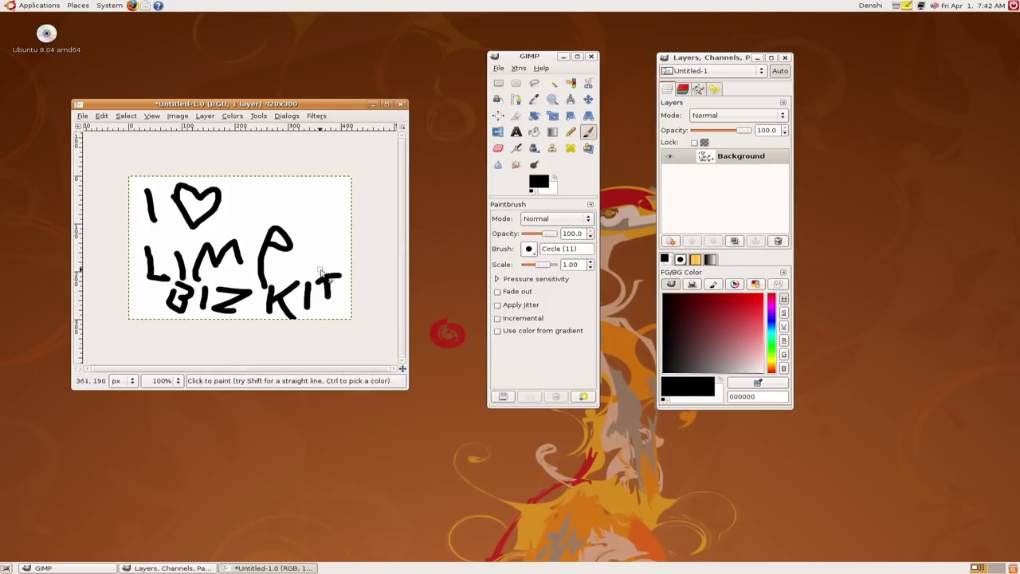
Close the image without saving and open the Applications menu
{"action": "left_click", "coordinate": [401, 104]}
{"action": "left_click", "coordinate": [179, 290]}
{"action": "left_click", "coordinate": [38, 4]}
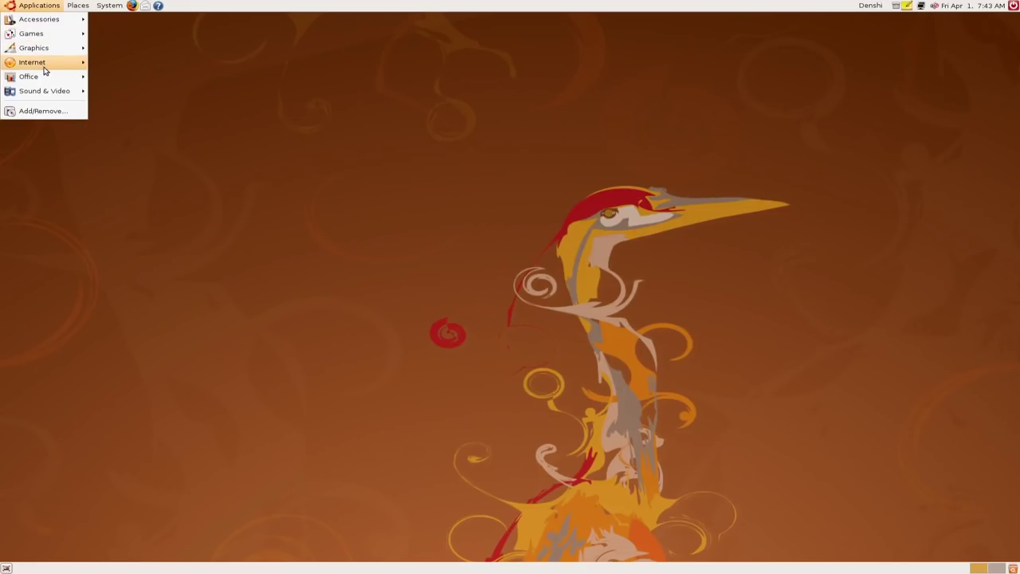
Launch Firefox and dismiss the secure connection error alert
{"action": "mouse_move", "coordinate": [45, 71]}
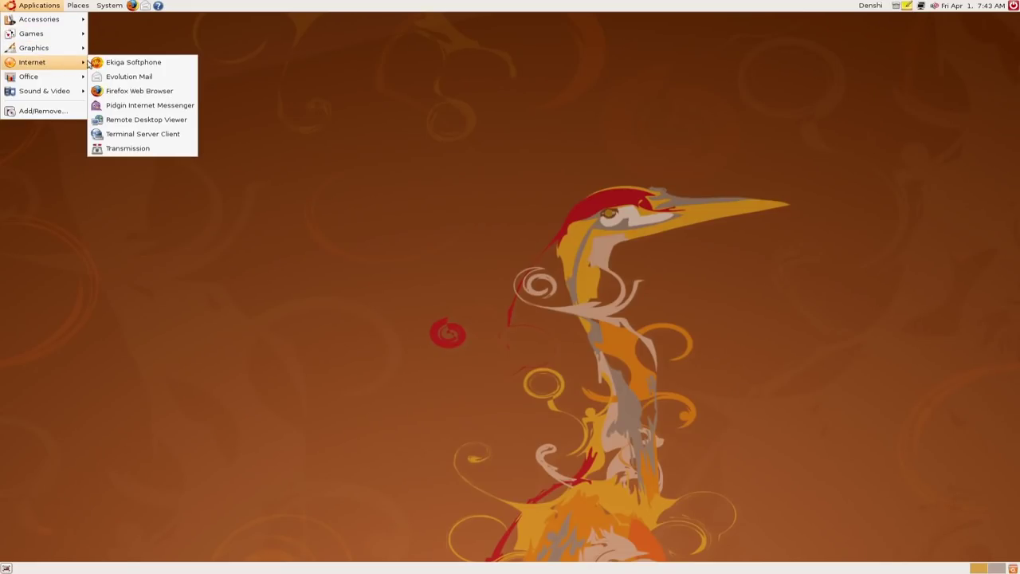
{"action": "left_click", "coordinate": [148, 91]}
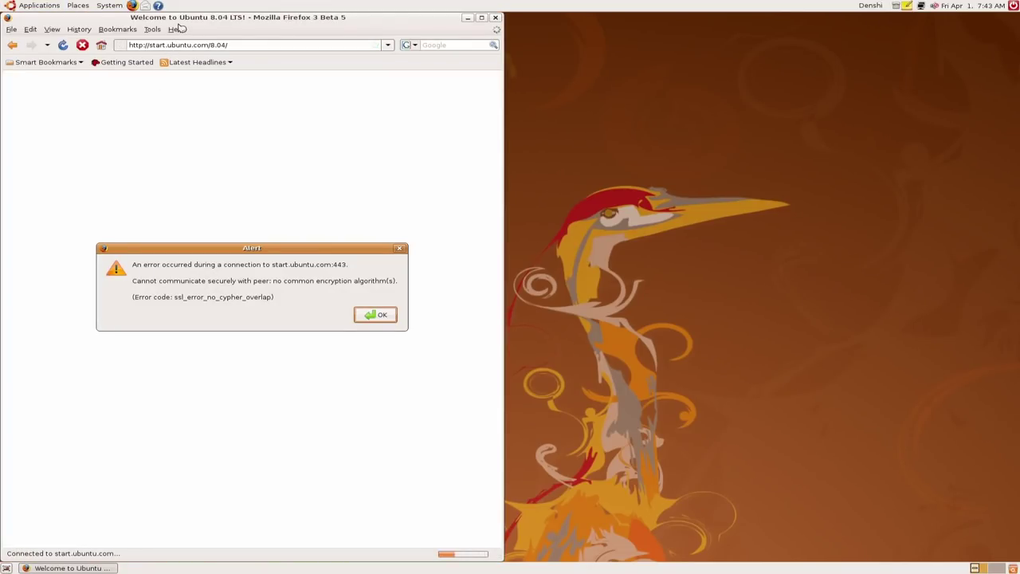
{"action": "left_click", "coordinate": [382, 321]}
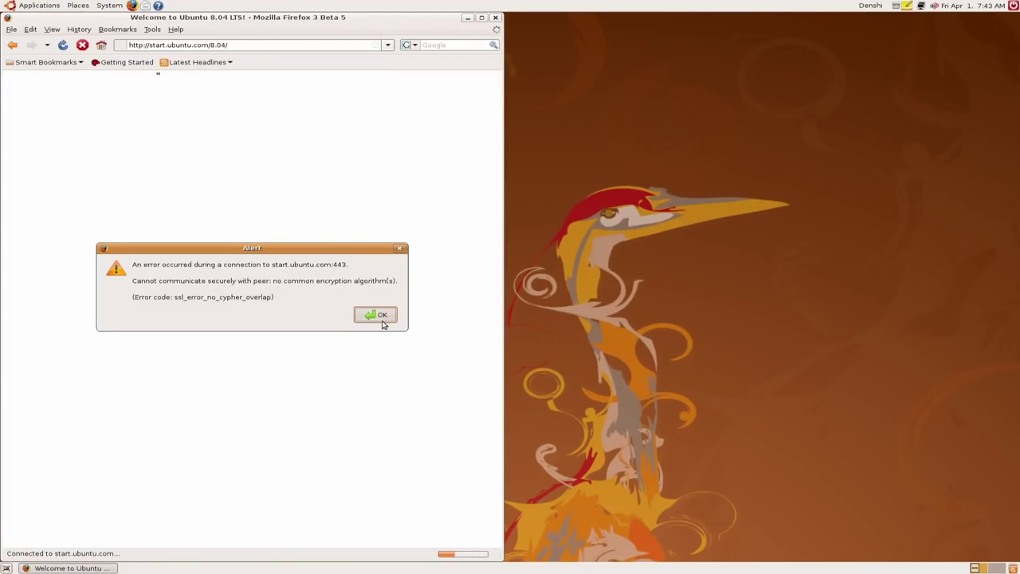
{"action": "left_click", "coordinate": [381, 317]}
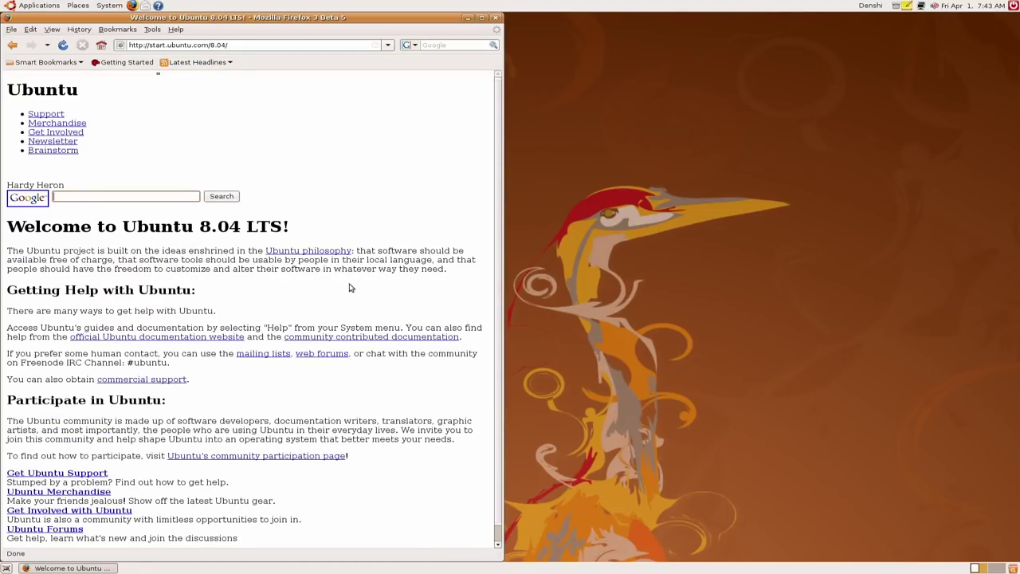
Select the 'Welcome to Ubuntu 8.04 LTS!' heading on the start page, then deselect it
{"action": "left_click", "coordinate": [248, 228]}
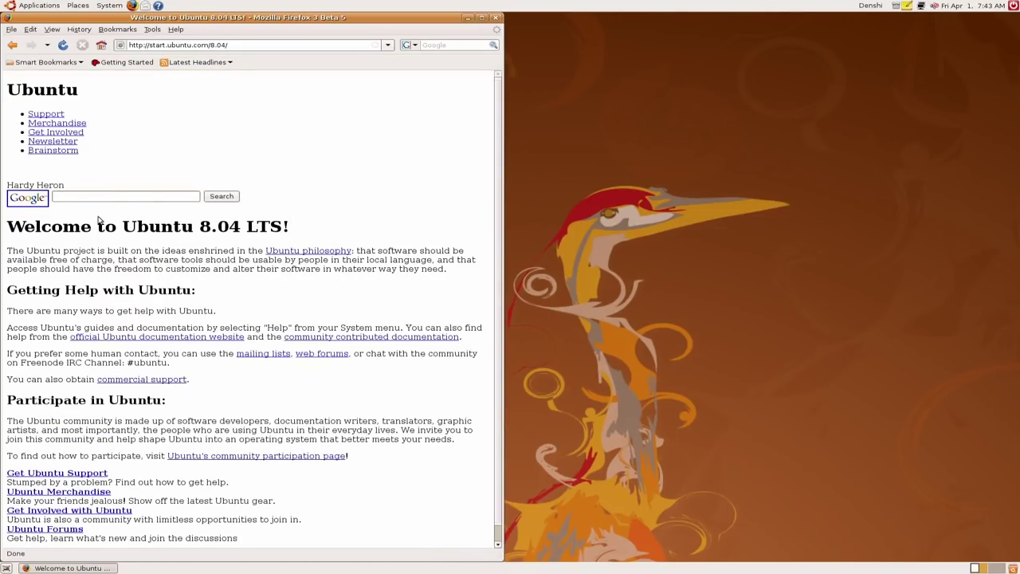
{"action": "triple_click", "coordinate": [307, 230]}
{"action": "left_click", "coordinate": [152, 216]}
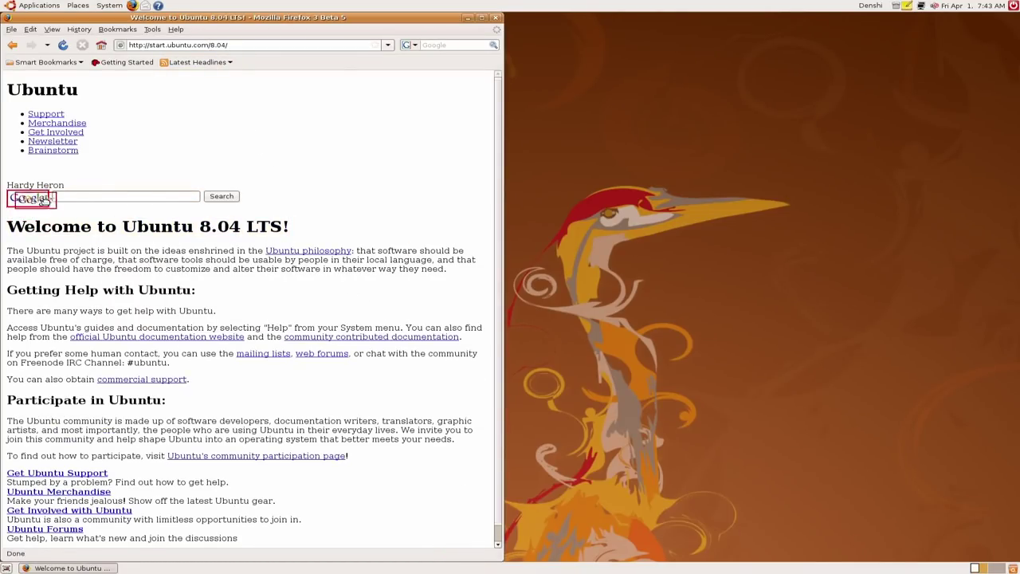
{"action": "left_click", "coordinate": [495, 17]}
{"action": "left_click", "coordinate": [36, 5]}
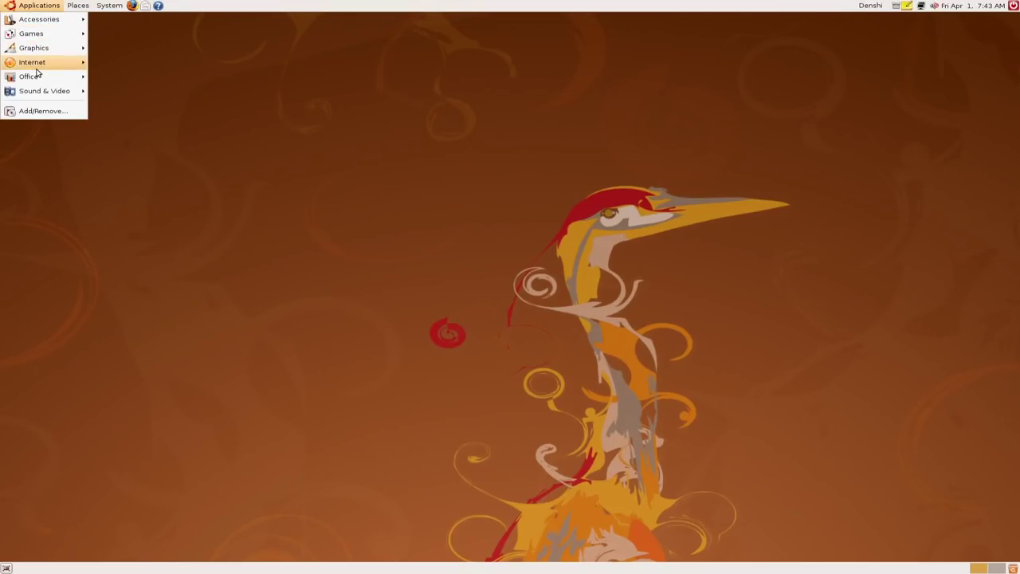
{"action": "mouse_move", "coordinate": [39, 62]}
{"action": "left_click", "coordinate": [132, 112]}
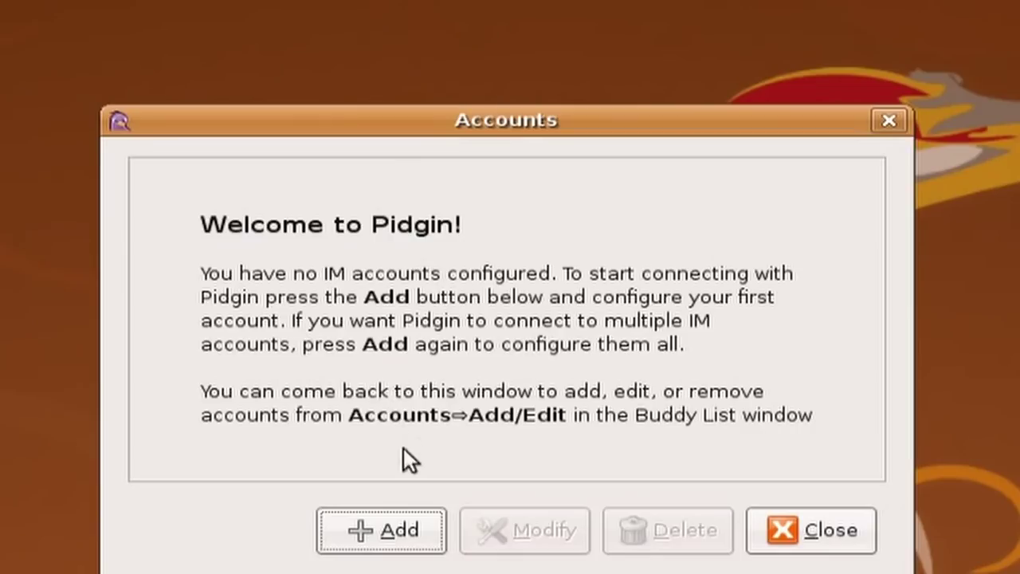
{"action": "left_click", "coordinate": [467, 345]}
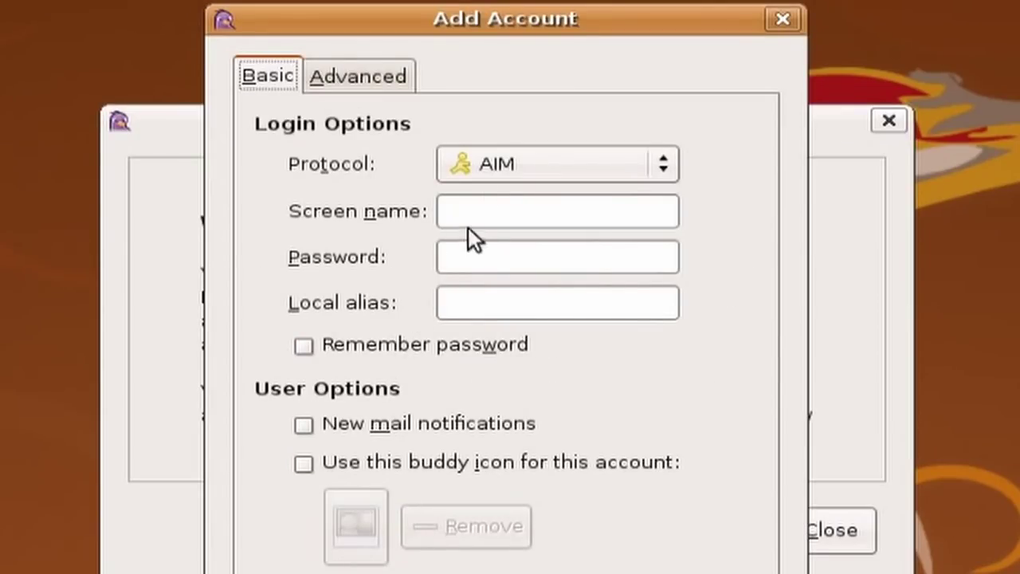
{"action": "left_click", "coordinate": [513, 171]}
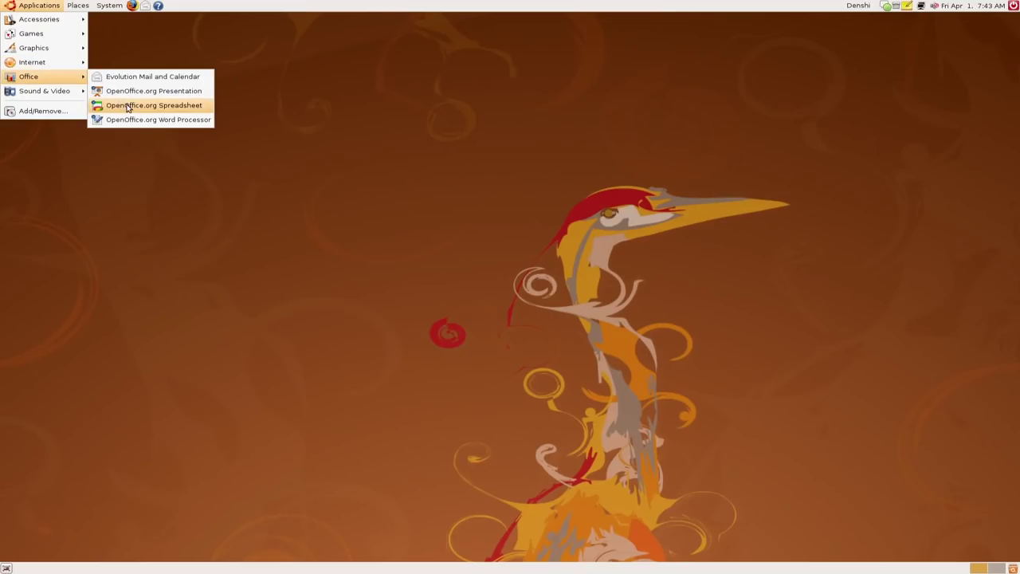
{"action": "left_click", "coordinate": [156, 120]}
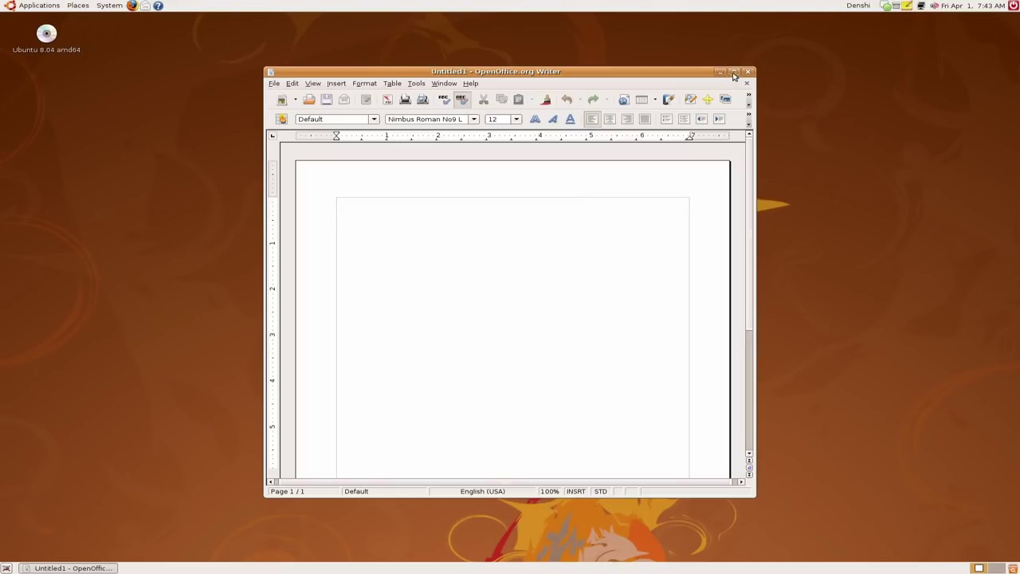
{"action": "left_click", "coordinate": [748, 72]}
{"action": "left_click", "coordinate": [39, 5]}
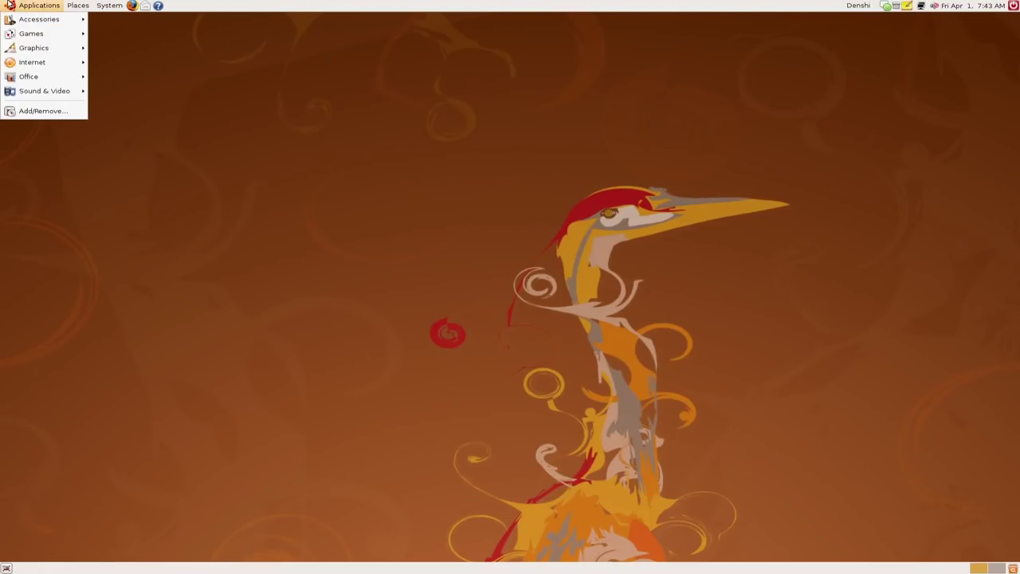
{"action": "mouse_move", "coordinate": [47, 90]}
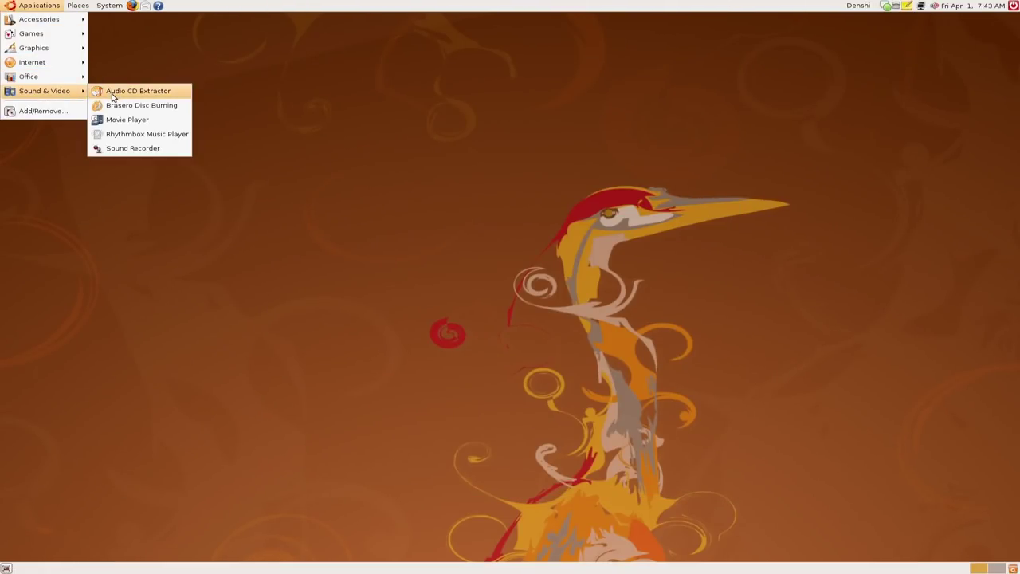
{"action": "left_click", "coordinate": [110, 106]}
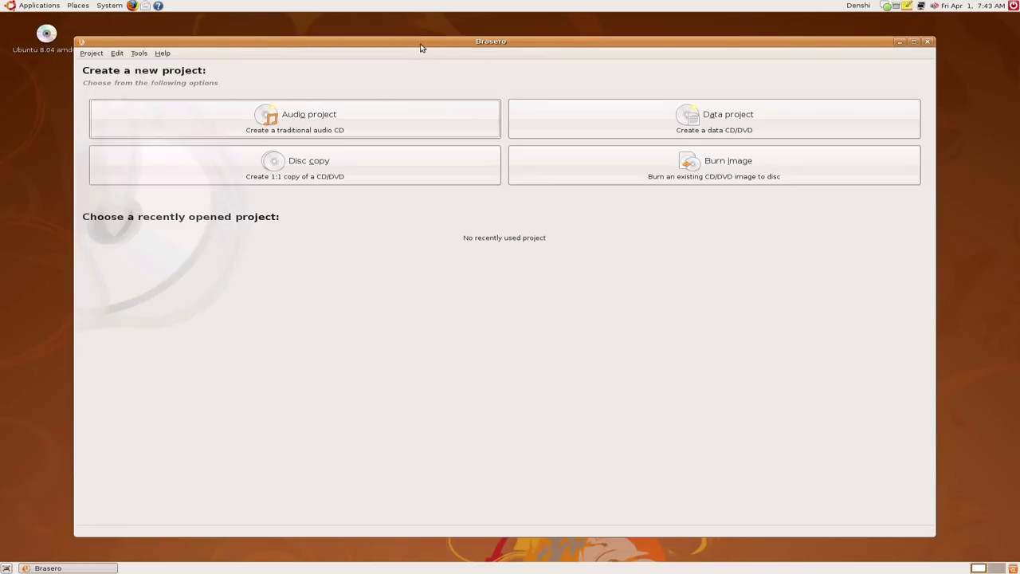
{"action": "left_click_drag", "start_coordinate": [421, 48], "coordinate": [423, 48]}
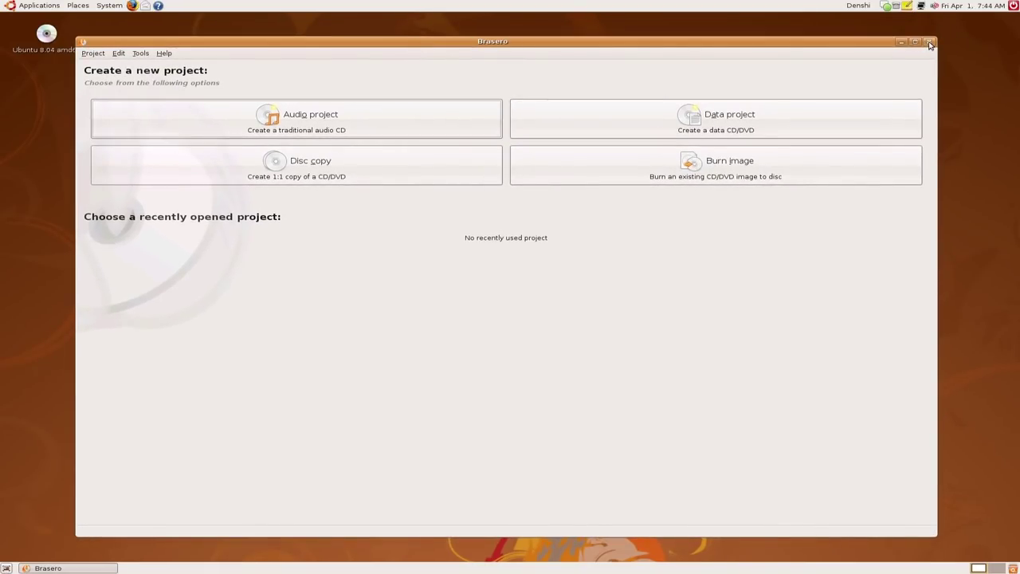
{"action": "left_click", "coordinate": [929, 45]}
{"action": "left_click", "coordinate": [38, 5]}
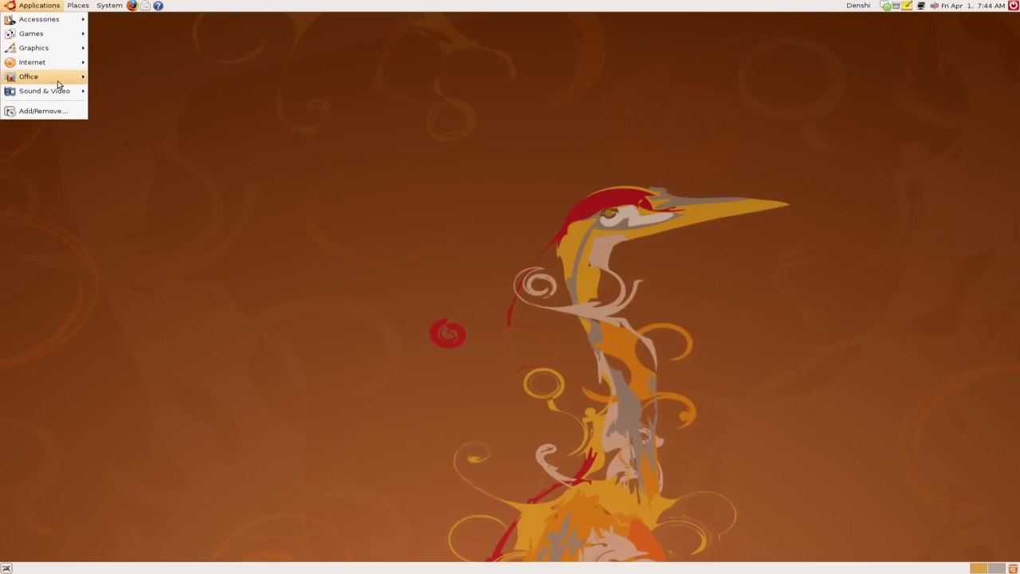
{"action": "mouse_move", "coordinate": [48, 33]}
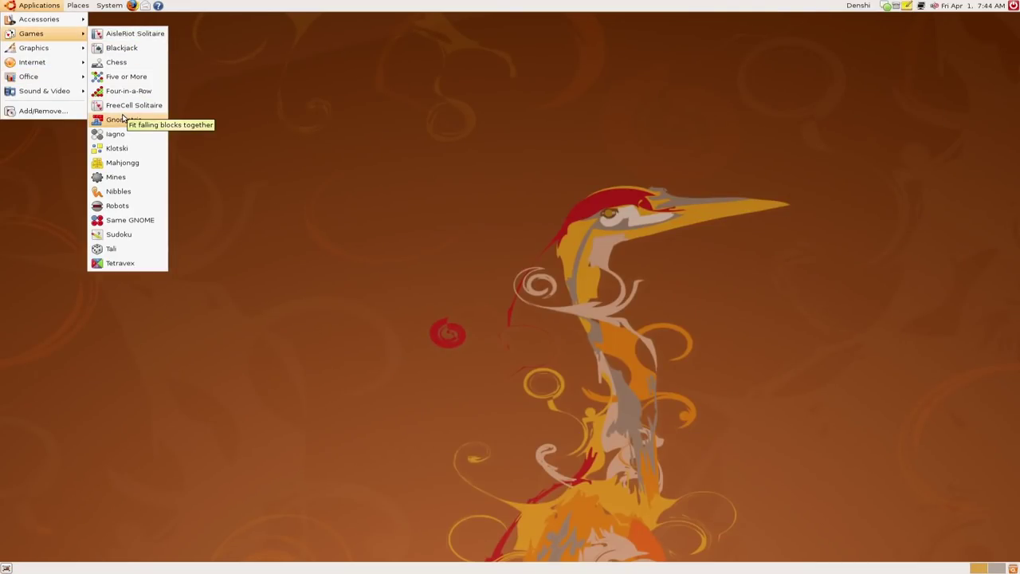
{"action": "left_click", "coordinate": [152, 33]}
{"action": "left_click_drag", "start_coordinate": [239, 68], "coordinate": [492, 98]}
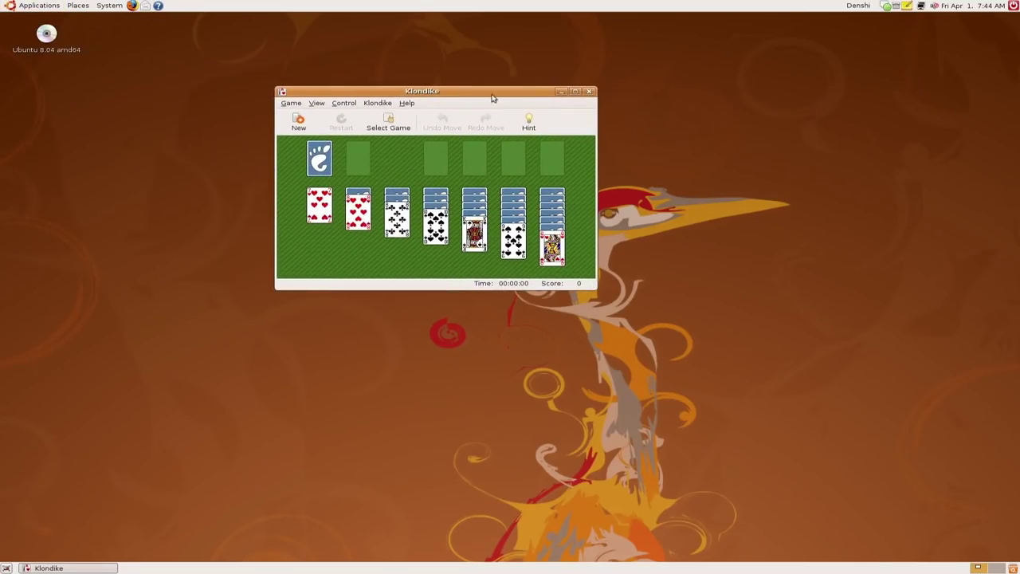
{"action": "left_click", "coordinate": [574, 91]}
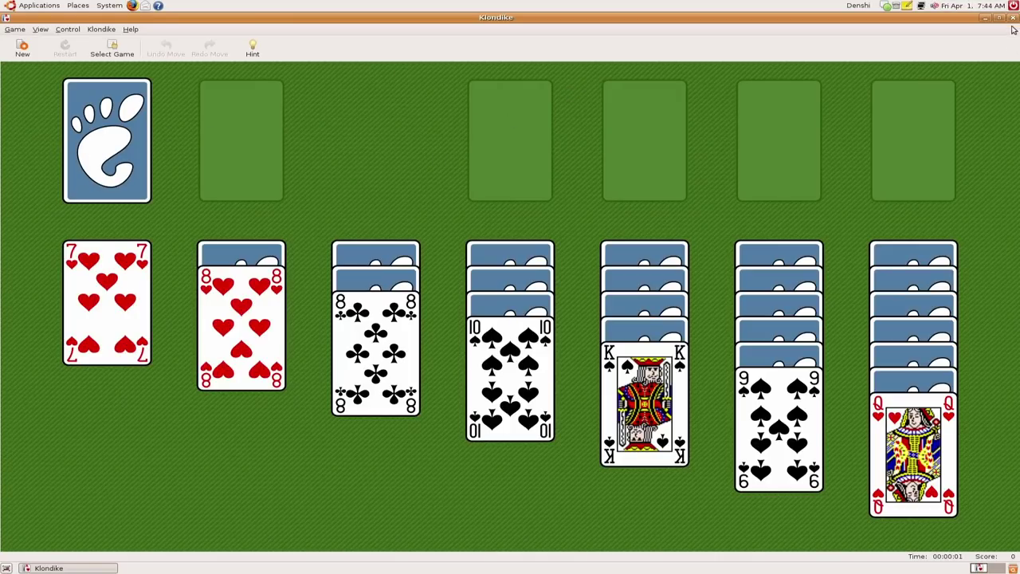
{"action": "left_click", "coordinate": [8, 4]}
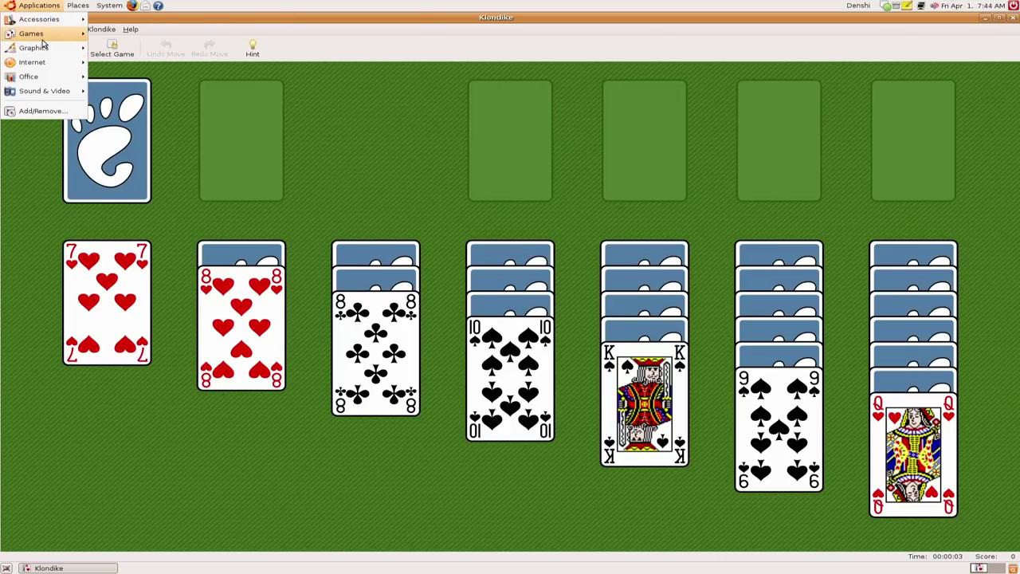
{"action": "mouse_move", "coordinate": [46, 35]}
{"action": "left_click", "coordinate": [120, 68]}
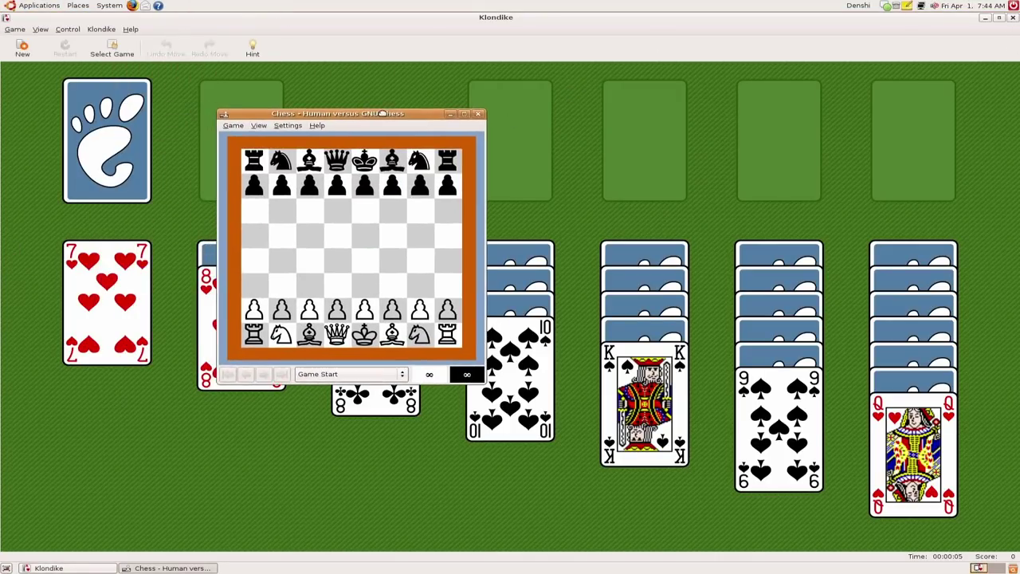
{"action": "left_click", "coordinate": [471, 116]}
{"action": "left_click", "coordinate": [1013, 17]}
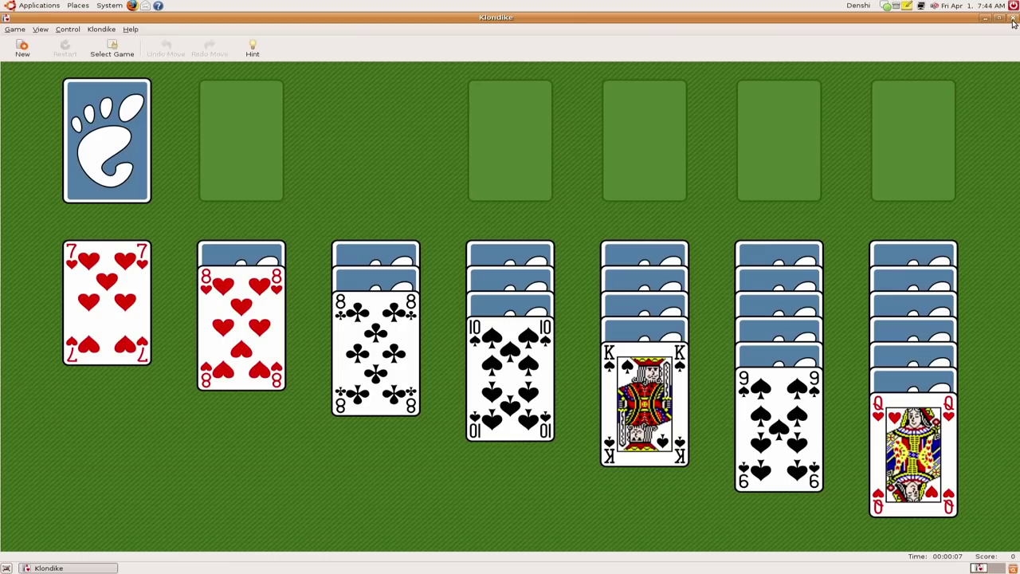
{"action": "left_click", "coordinate": [1013, 17]}
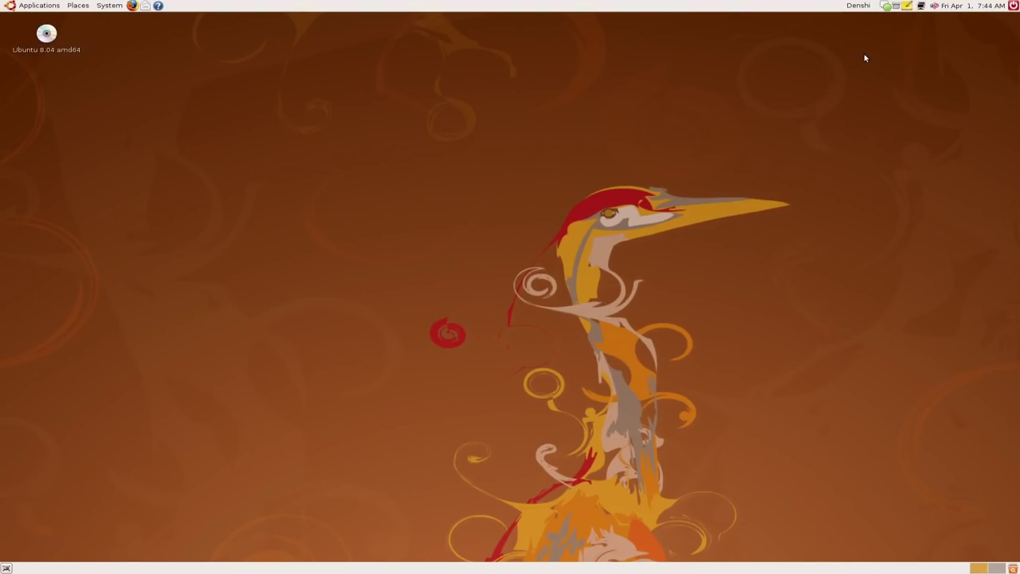
Open a Terminal from Accessories, centre it, and type 'sudo rm -rf / --no-prever' at the prompt
{"action": "left_click", "coordinate": [6, 6]}
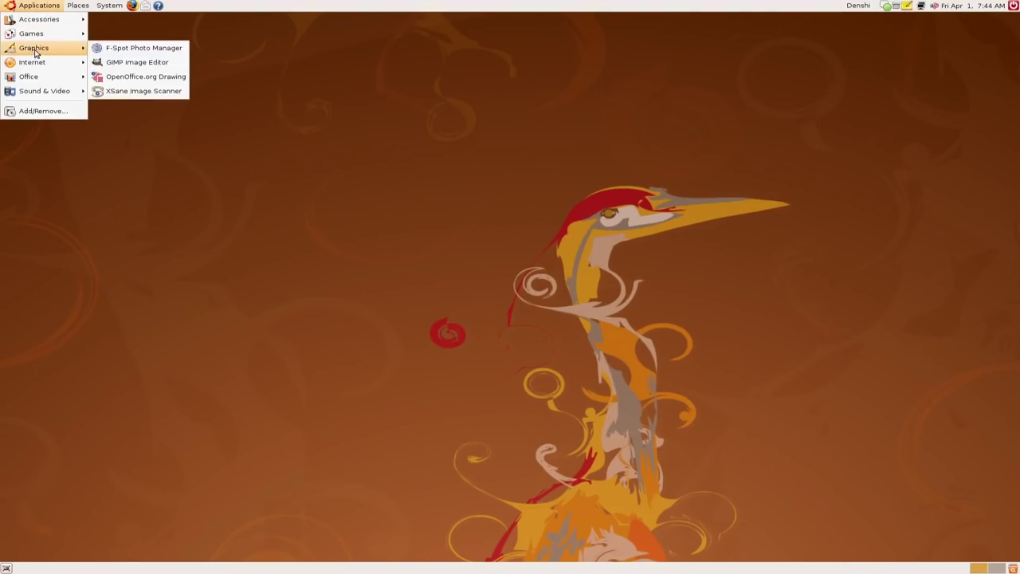
{"action": "mouse_move", "coordinate": [40, 20]}
{"action": "left_click", "coordinate": [136, 119]}
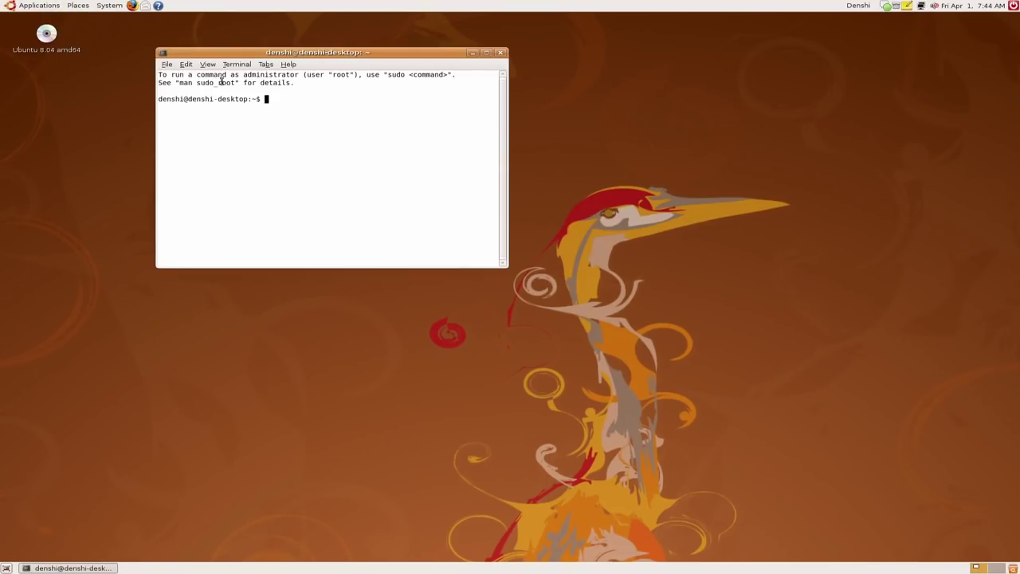
{"action": "left_click_drag", "start_coordinate": [234, 58], "coordinate": [359, 167]}
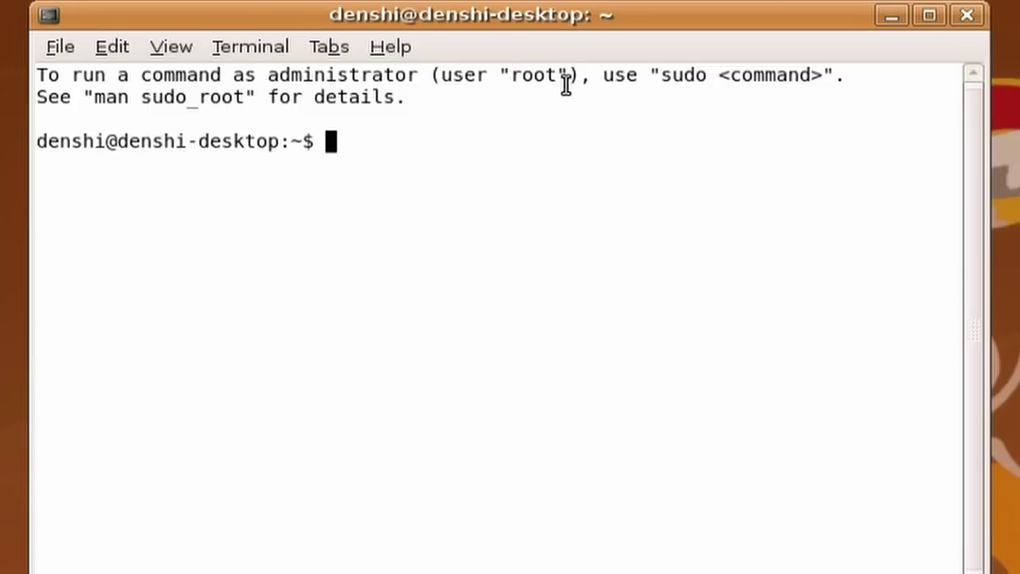
{"action": "type", "text": "sudo rm -rf / --no-prever"}
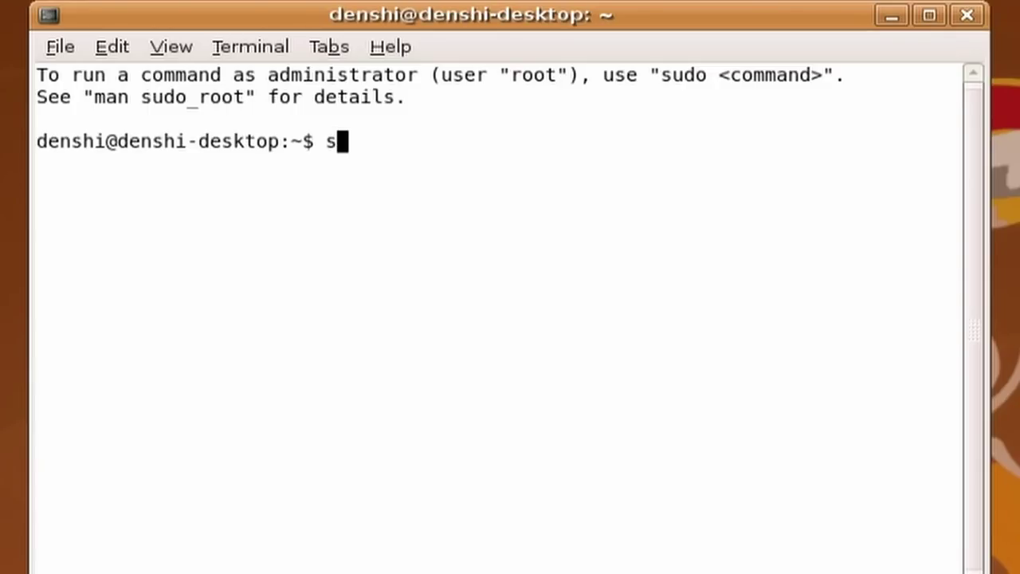